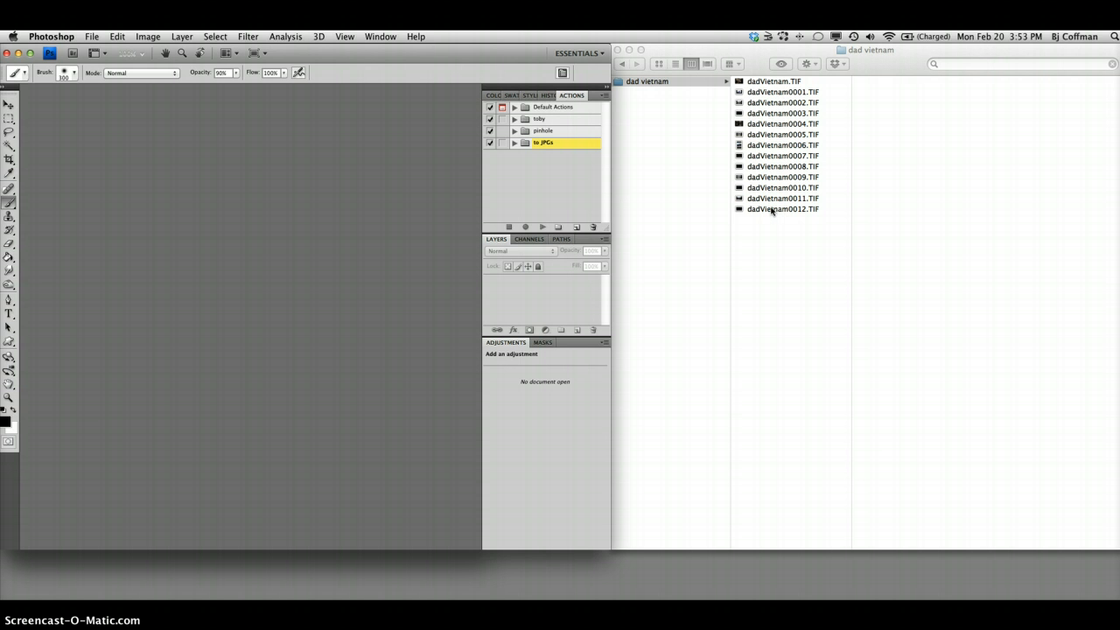
# Examine the actions in the Default Actions set, including the recorded commands of Sepia Toning (layer)
pyautogui.click(411, 189)
pyautogui.click(400, 36)
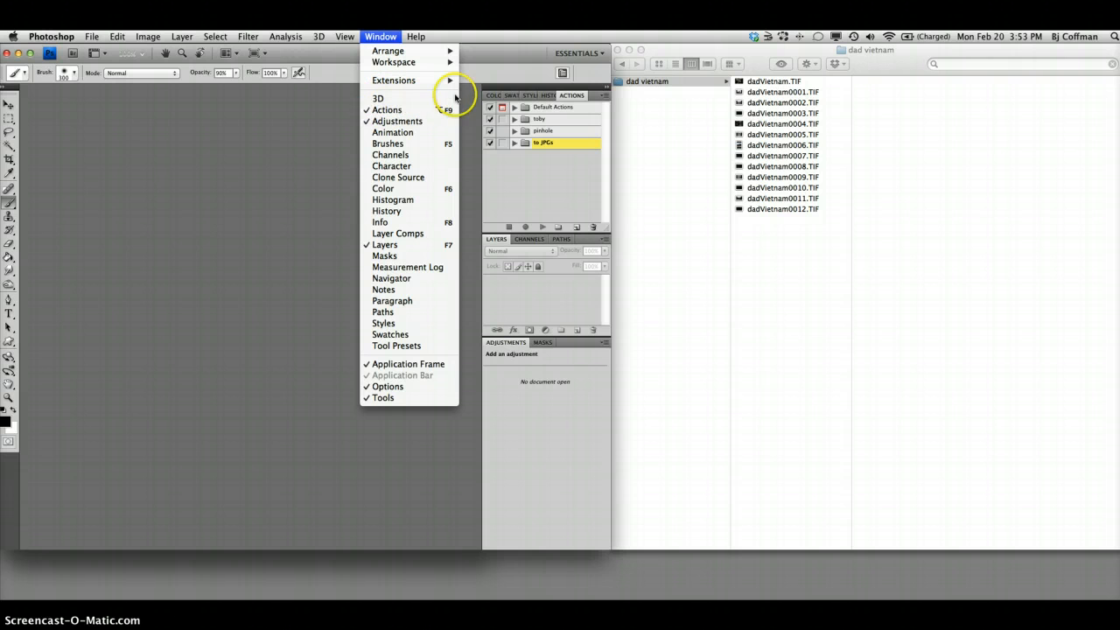
pyautogui.click(572, 98)
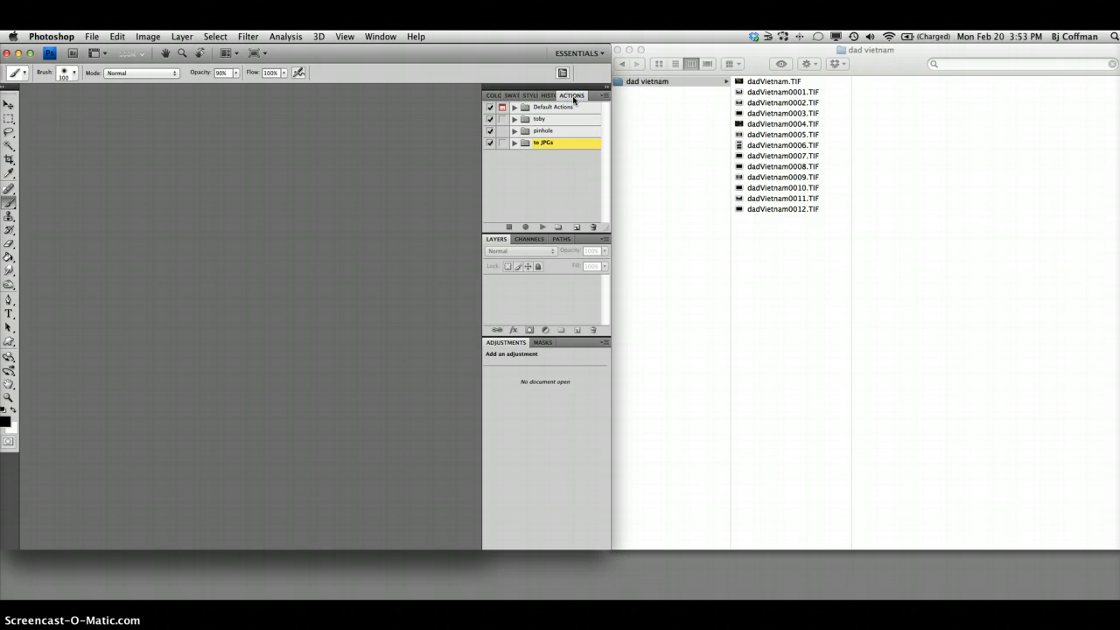
pyautogui.click(514, 107)
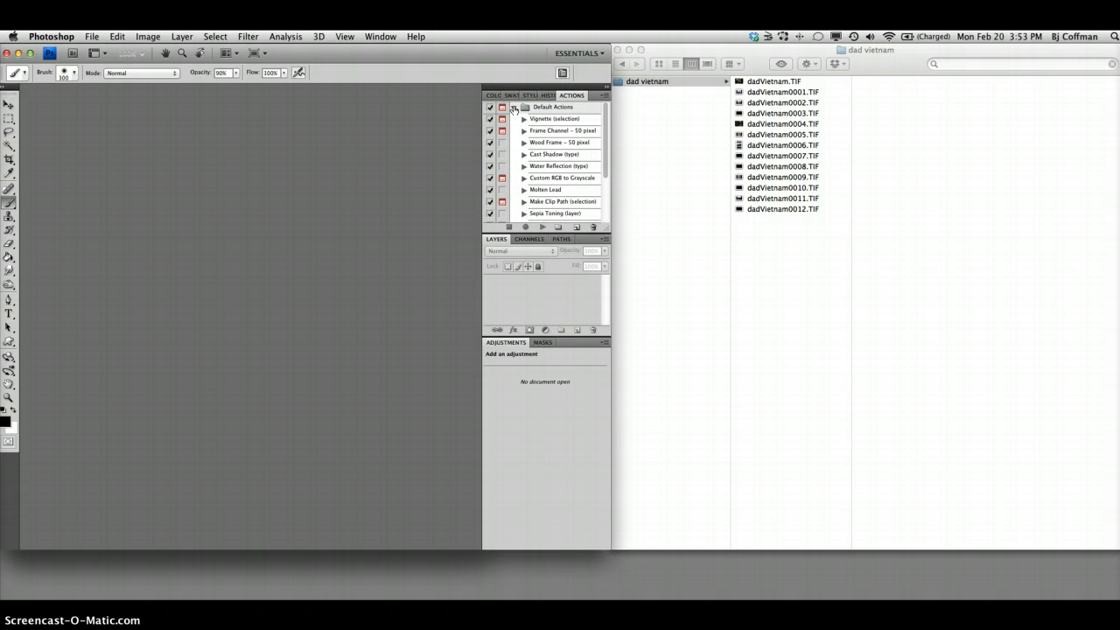
pyautogui.scroll(-5, 514, 108)
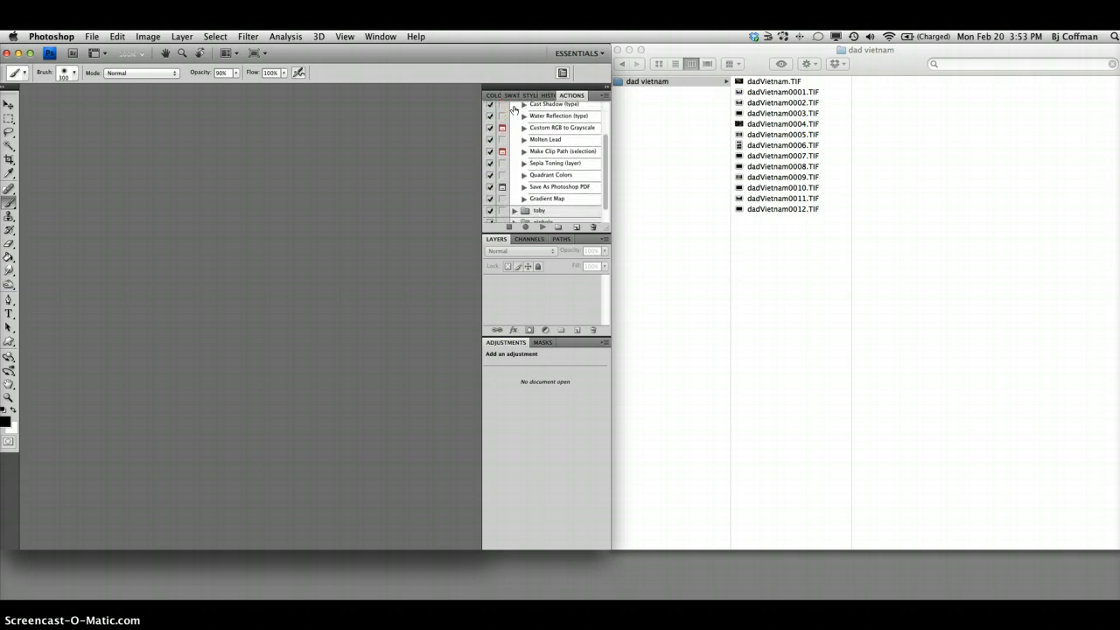
pyautogui.scroll(-1, 515, 108)
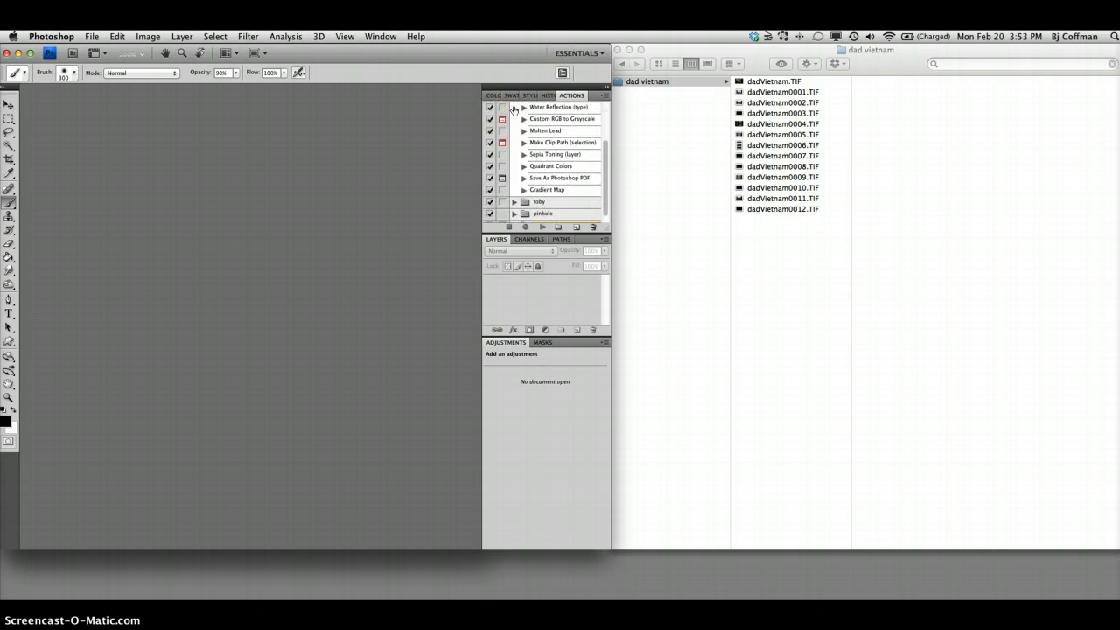
pyautogui.click(523, 154)
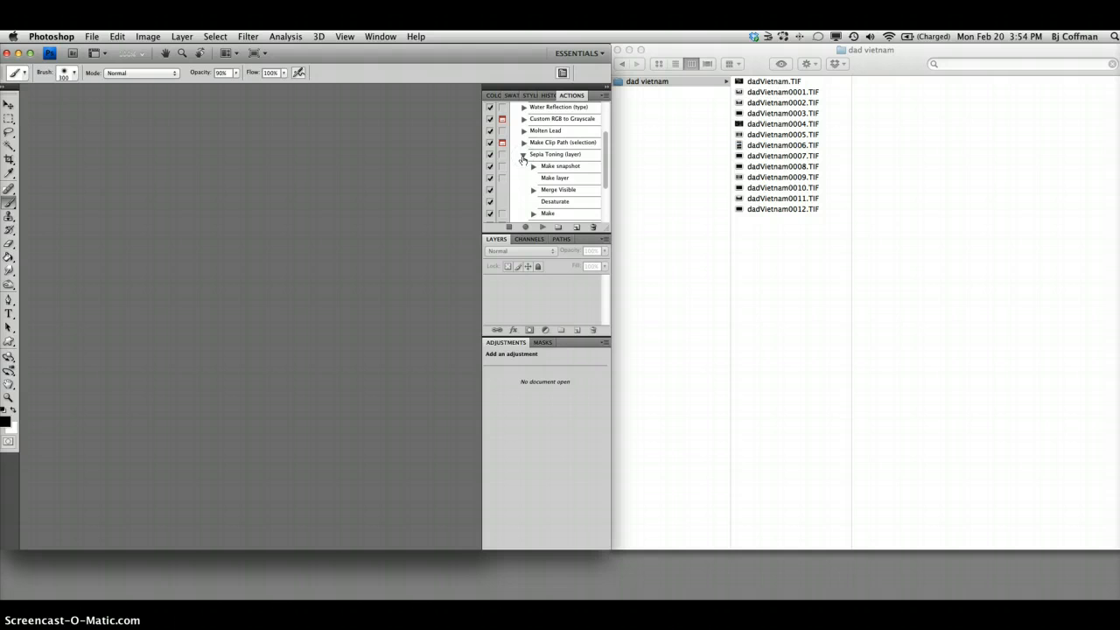
pyautogui.scroll(-5, 522, 158)
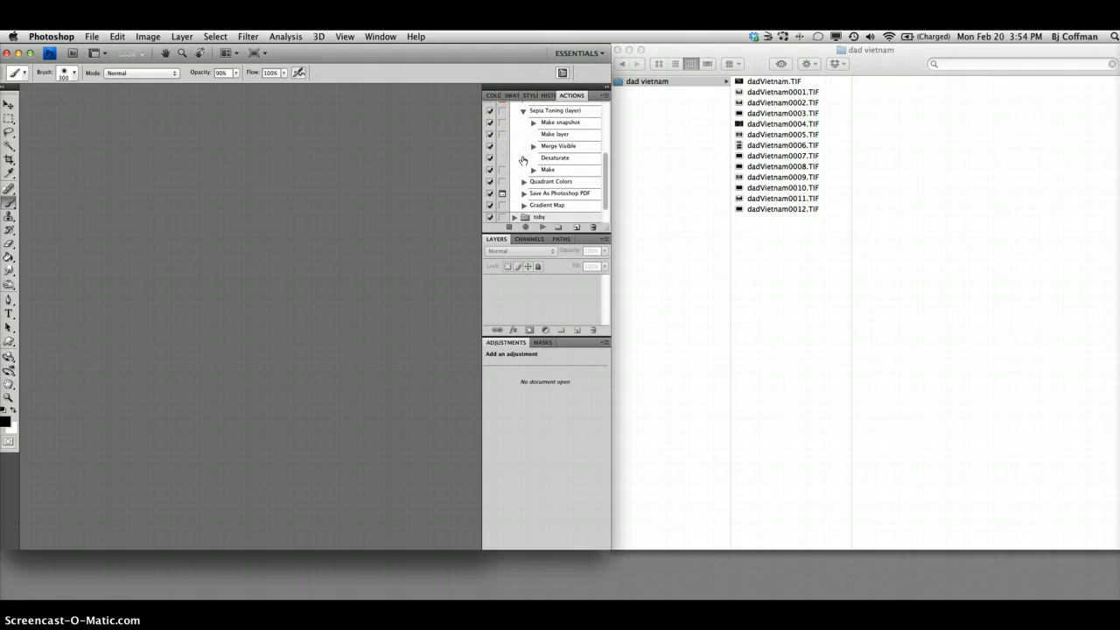
pyautogui.scroll(10, 523, 158)
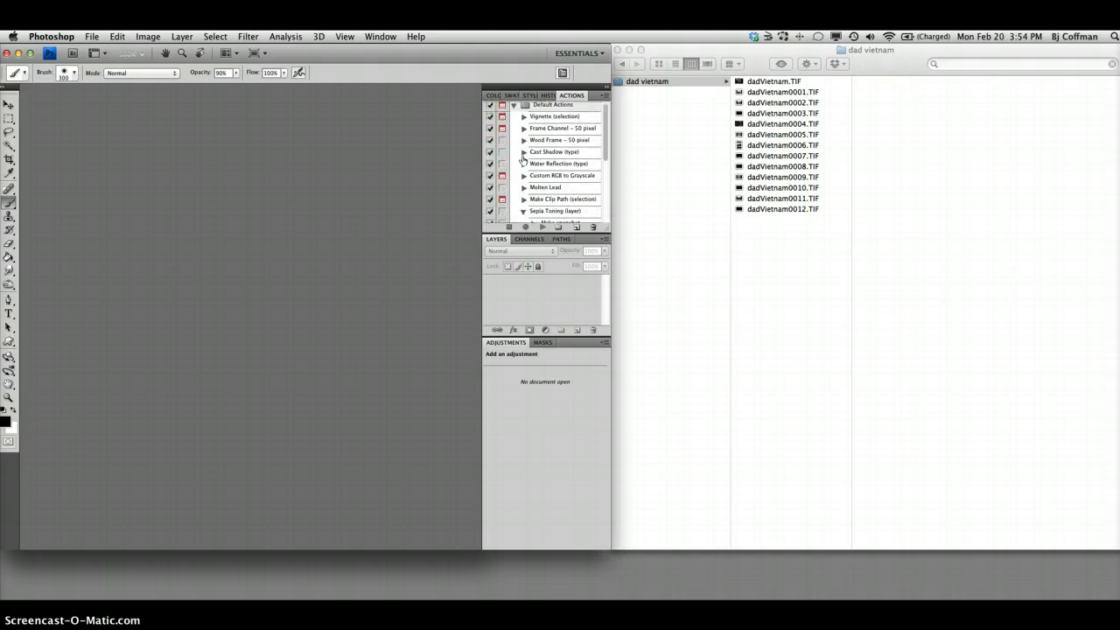
pyautogui.click(513, 108)
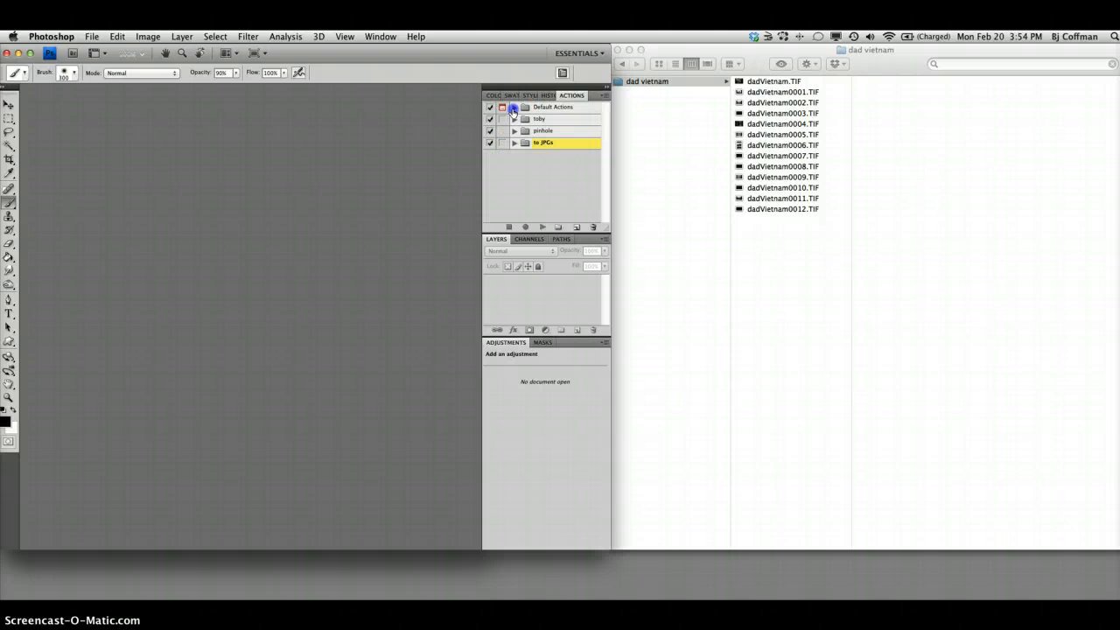
pyautogui.moveTo(514, 110)
pyautogui.mouseDown()
pyautogui.moveTo(527, 126)
pyautogui.moveTo(522, 141)
pyautogui.moveTo(514, 134)
pyautogui.mouseUp()
pyautogui.click(514, 144)
# Create a new action set named "dads vietnam to jpg"
pyautogui.click(559, 228)
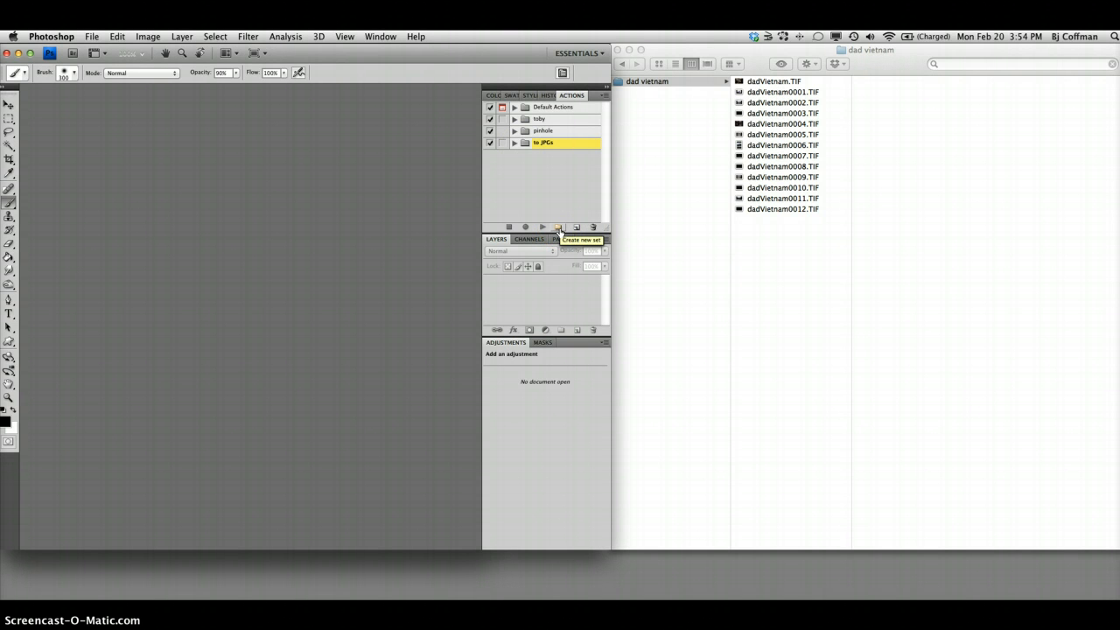
pyautogui.click(559, 229)
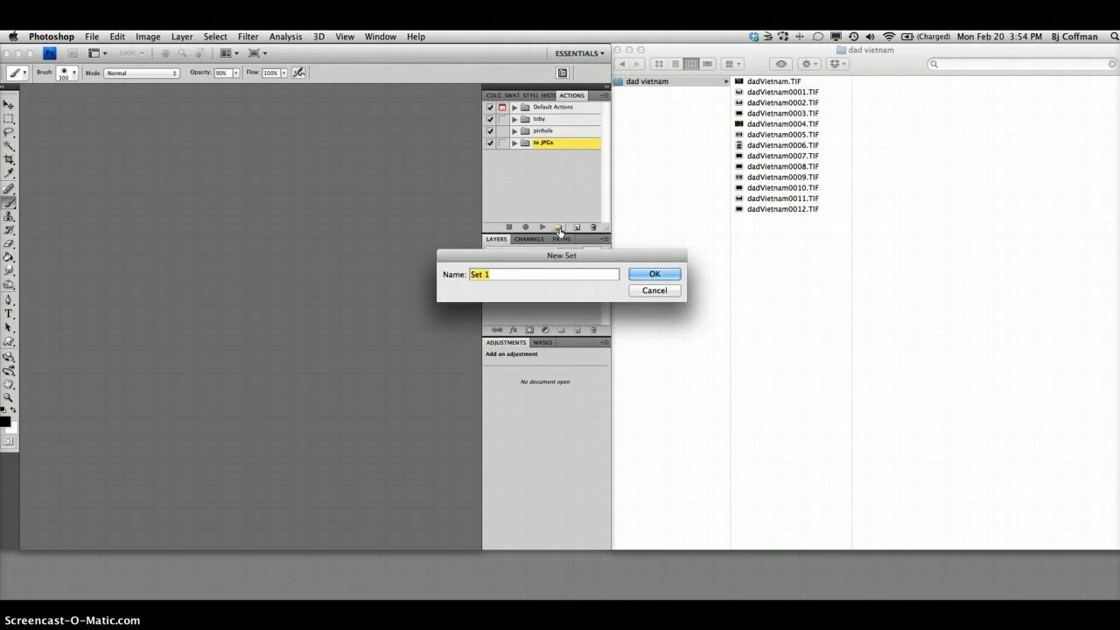
pyautogui.write('dad')
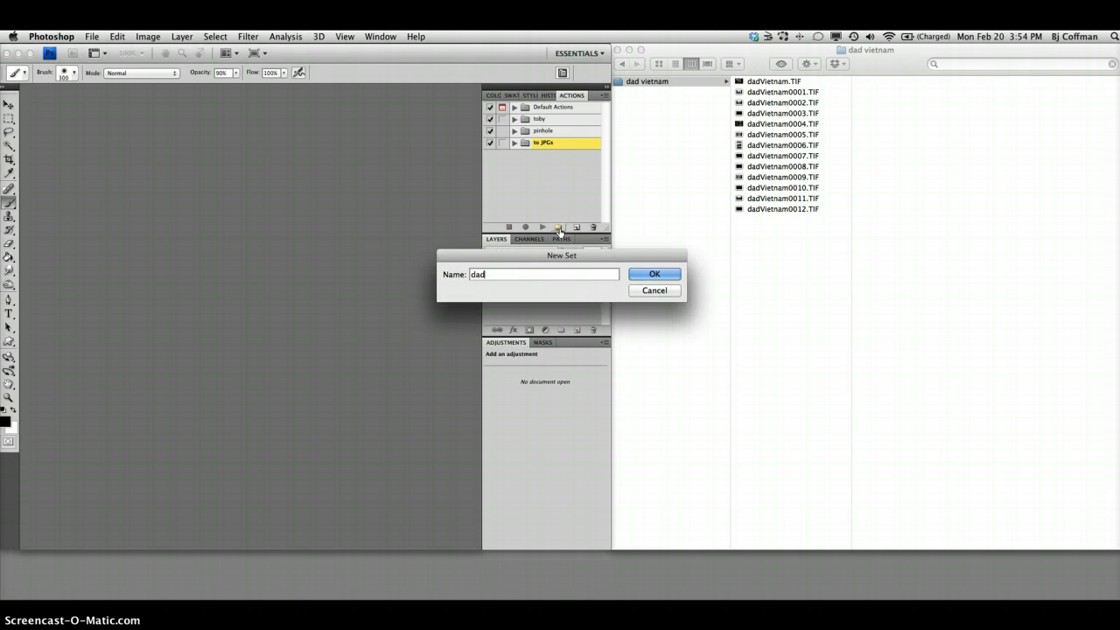
pyautogui.write('s vietnam to jpg')
pyautogui.press('Return')
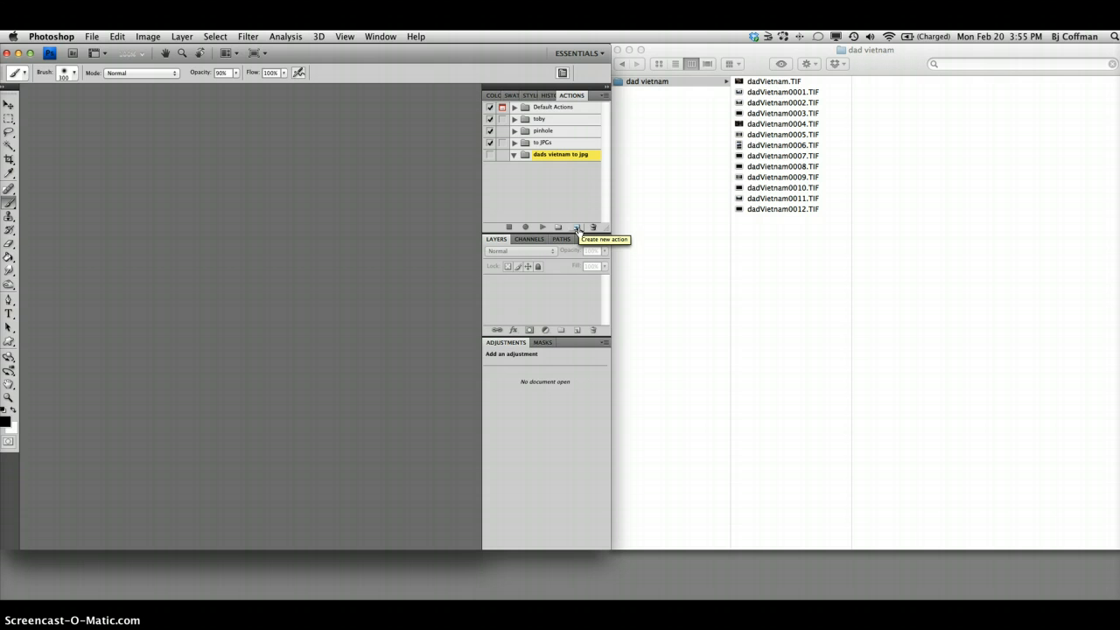
# Create an action named "open, resize, and save" in the "dads vietnam to jpg" set and start recording it
pyautogui.click(577, 228)
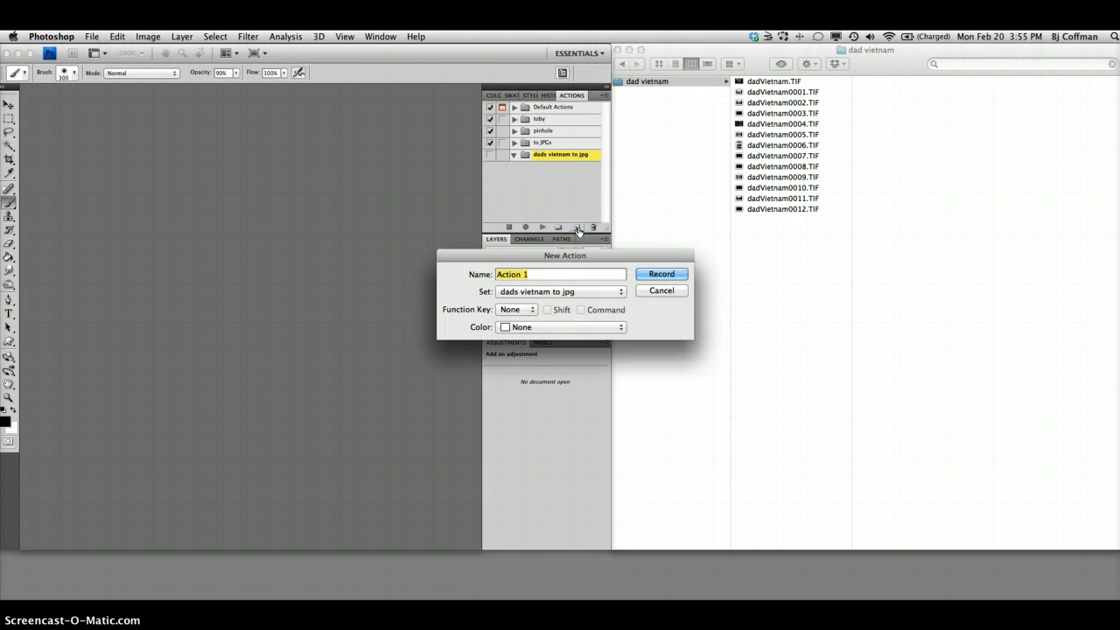
pyautogui.write('open, resize, a')
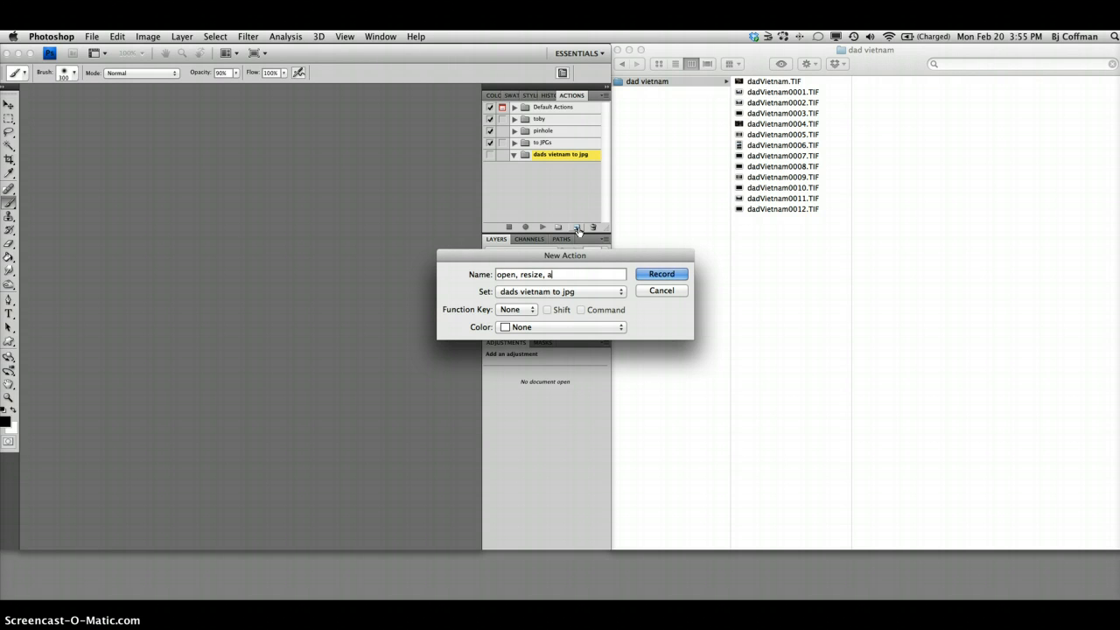
pyautogui.write('nd save')
pyautogui.click(522, 292)
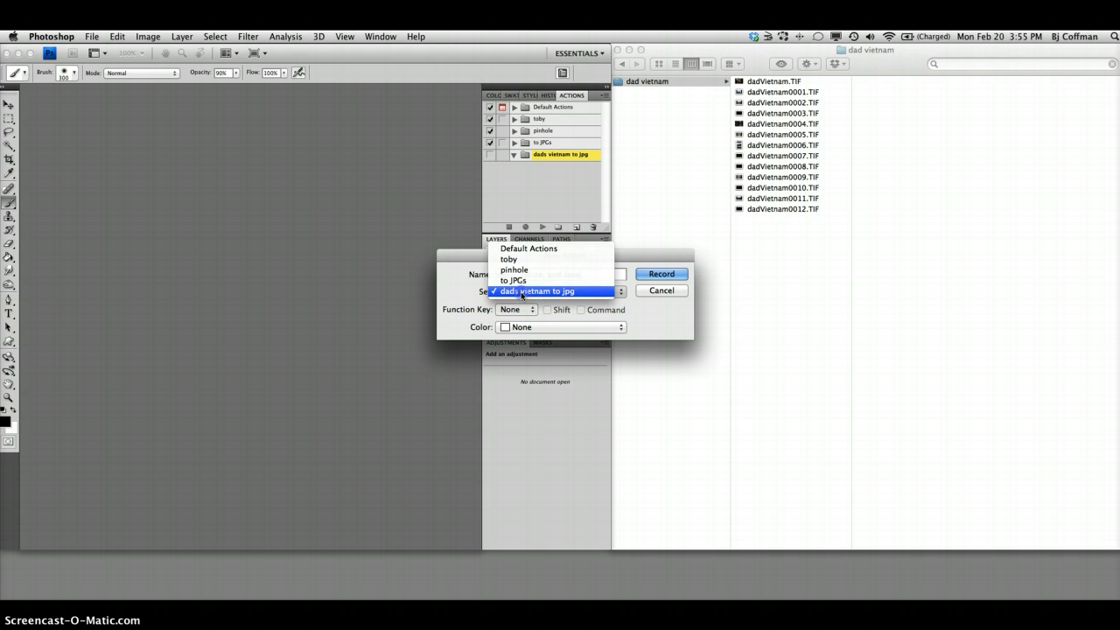
pyautogui.click(522, 292)
pyautogui.click(520, 310)
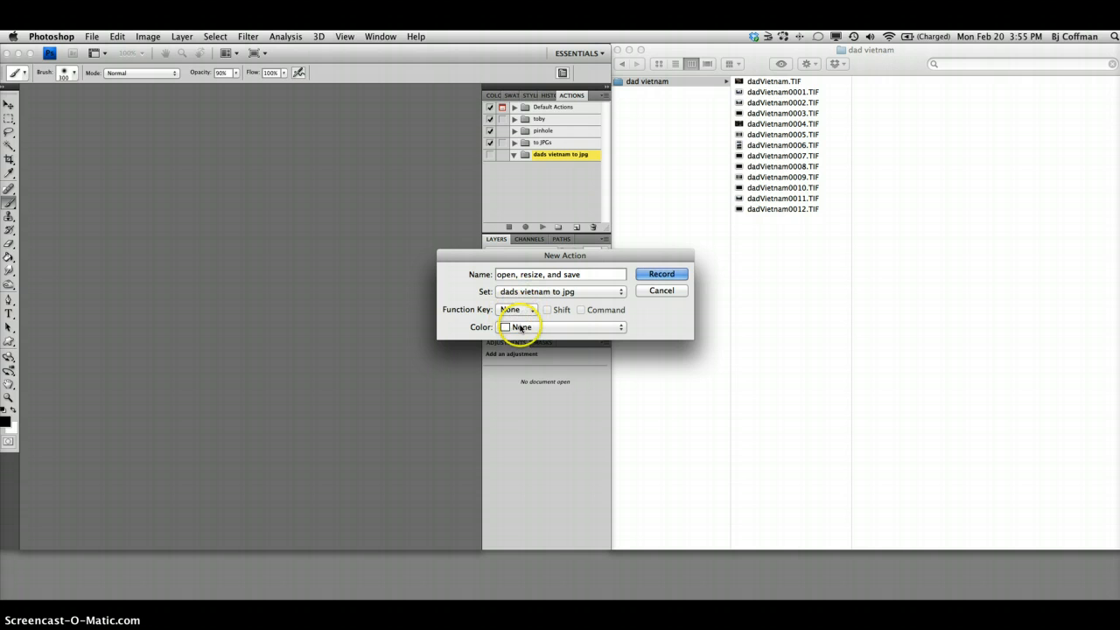
pyautogui.click(661, 276)
pyautogui.click(661, 276)
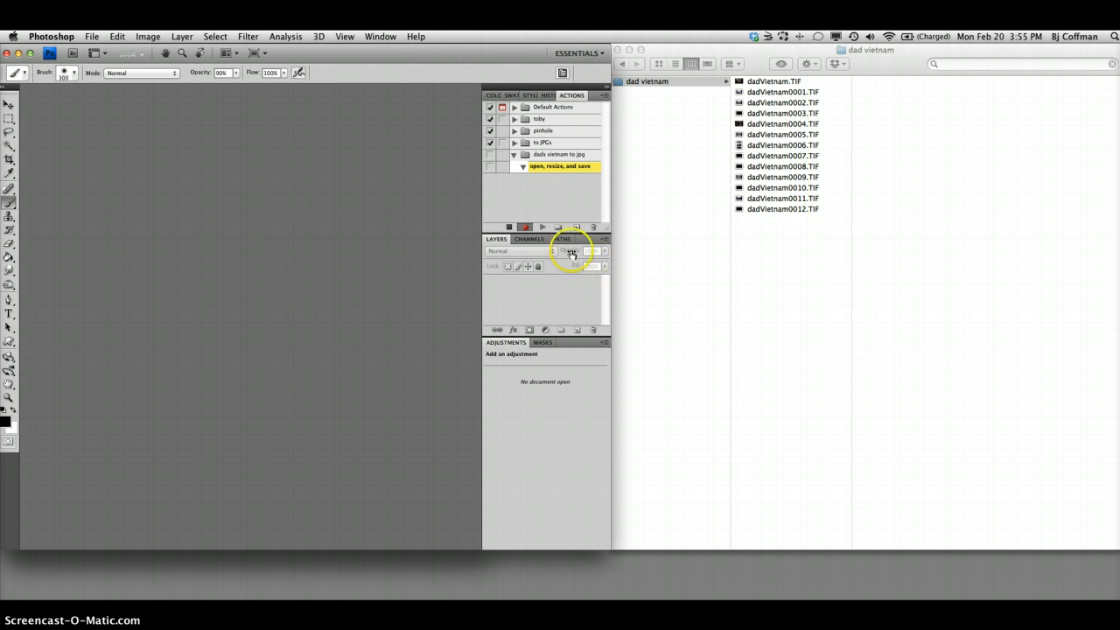
pyautogui.click(510, 227)
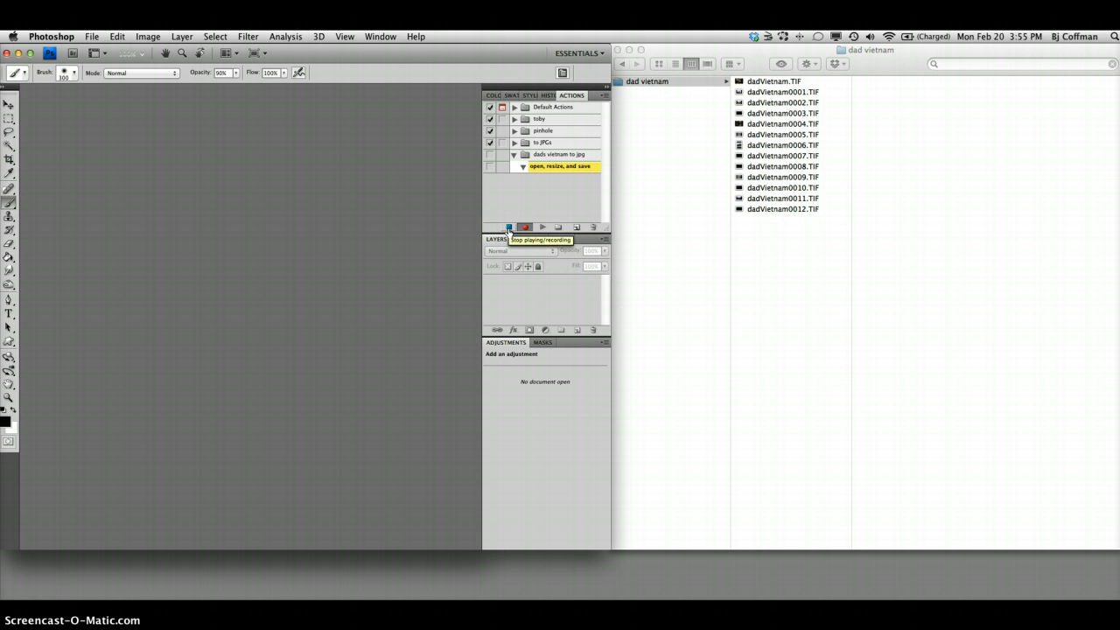
pyautogui.click(511, 229)
pyautogui.click(525, 229)
pyautogui.click(526, 228)
# Open dadVietnam.TIF from the dad vietnam folder while the action is recording
pyautogui.click(92, 36)
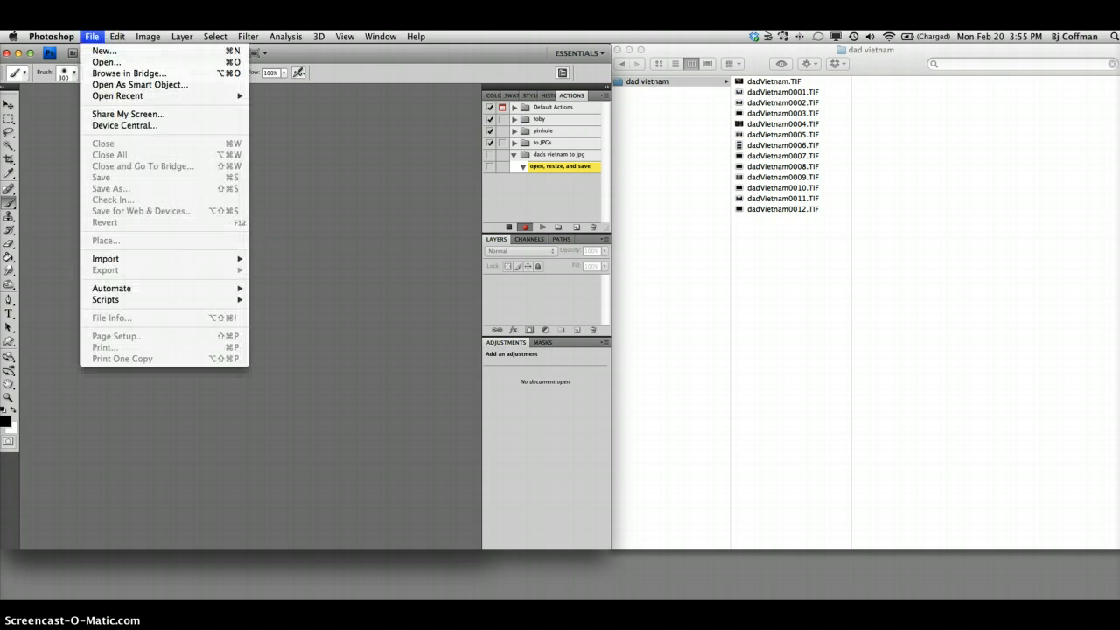
pyautogui.click(99, 63)
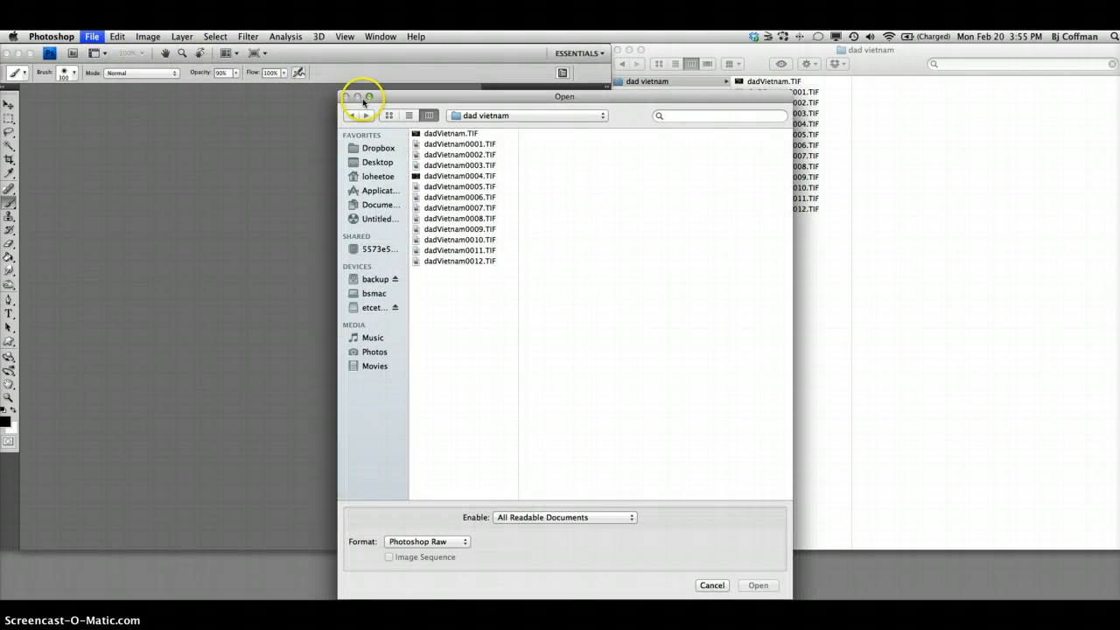
pyautogui.click(433, 134)
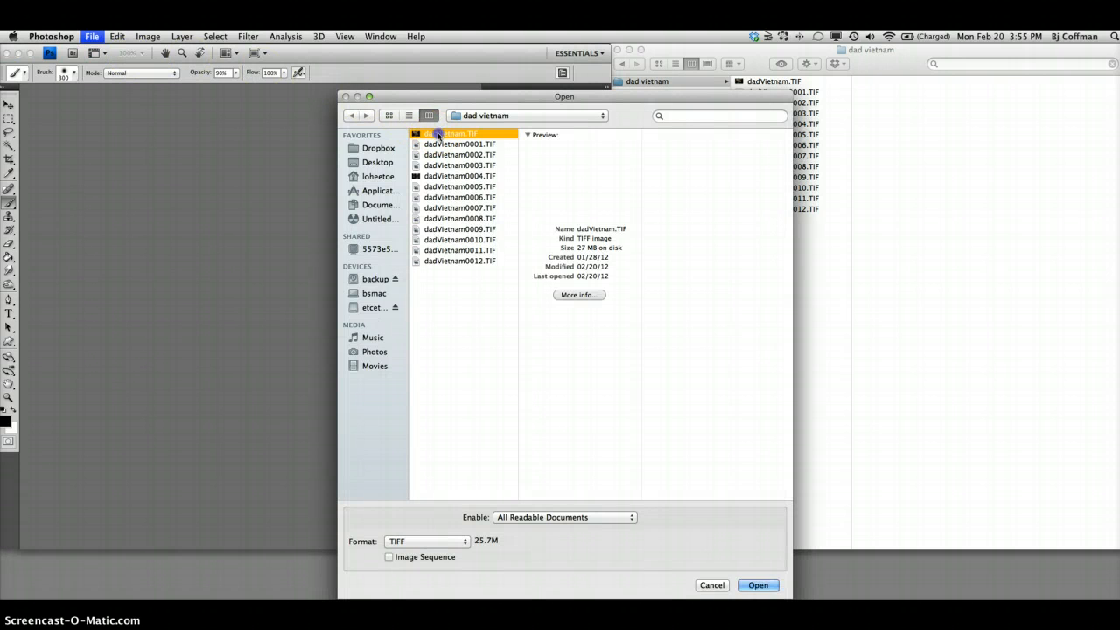
pyautogui.click(760, 586)
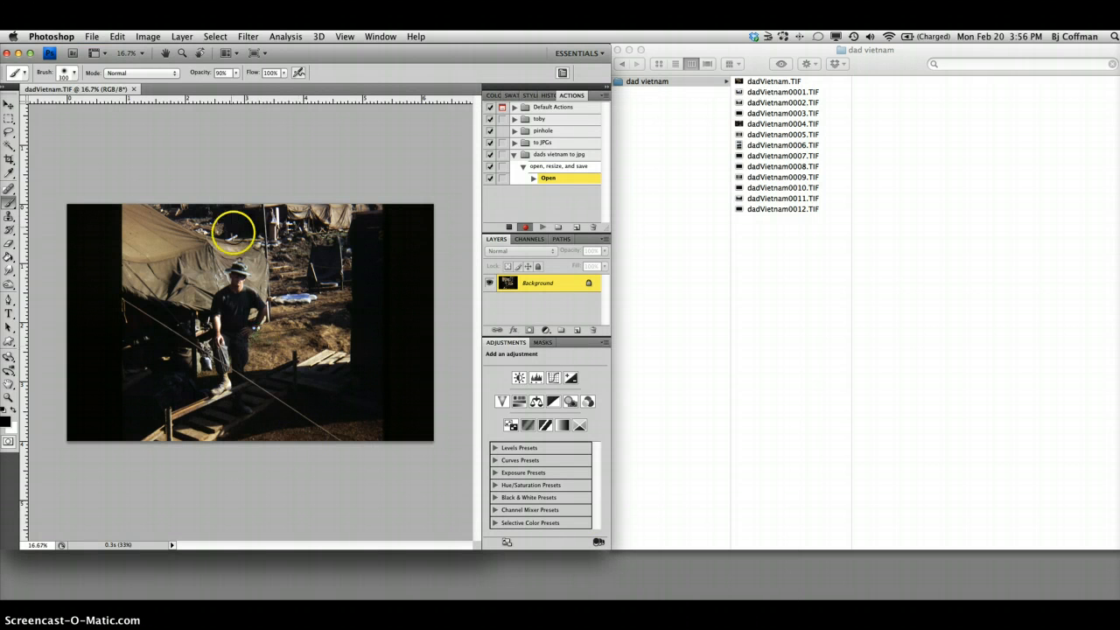
# Resize the image by setting its resolution to 300 pixels/inch
pyautogui.click(149, 39)
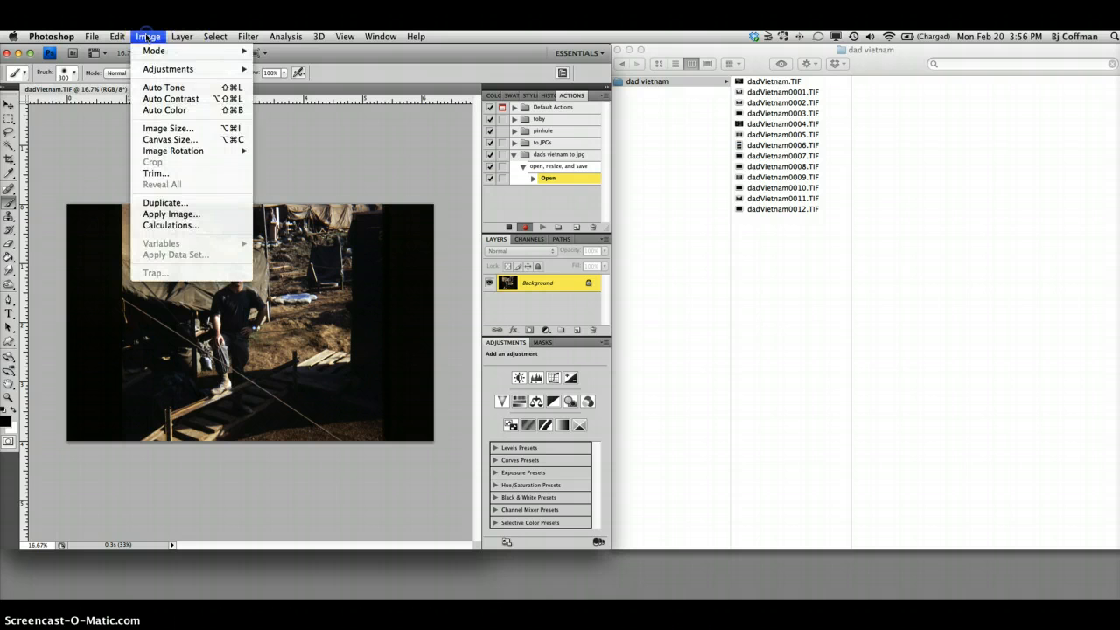
pyautogui.click(168, 129)
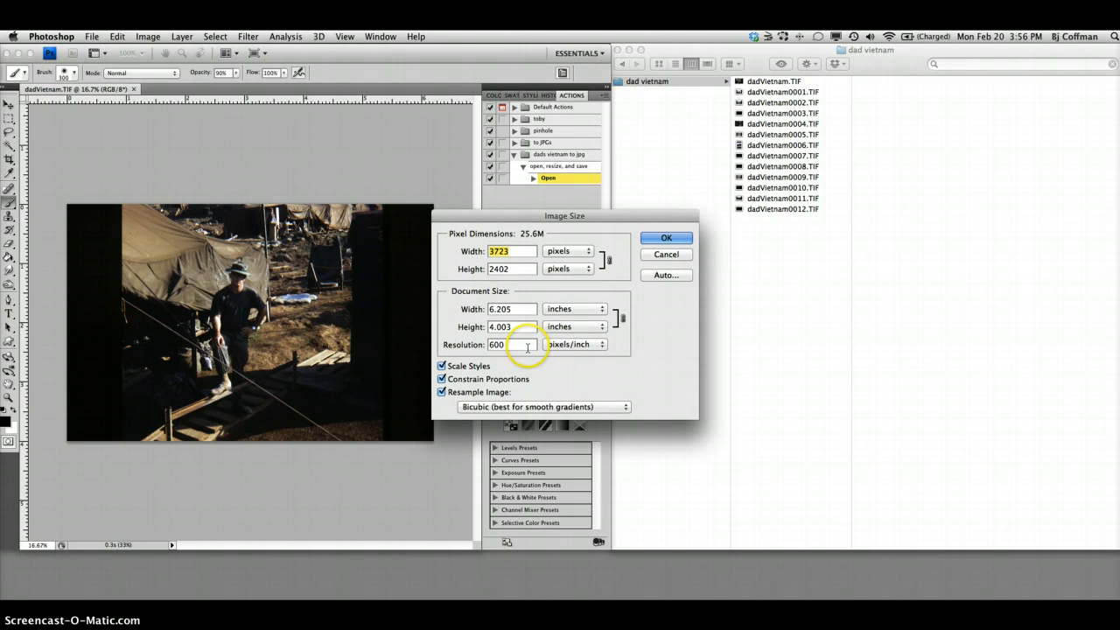
pyautogui.moveTo(528, 347); pyautogui.dragTo(479, 344)
pyautogui.write('3')
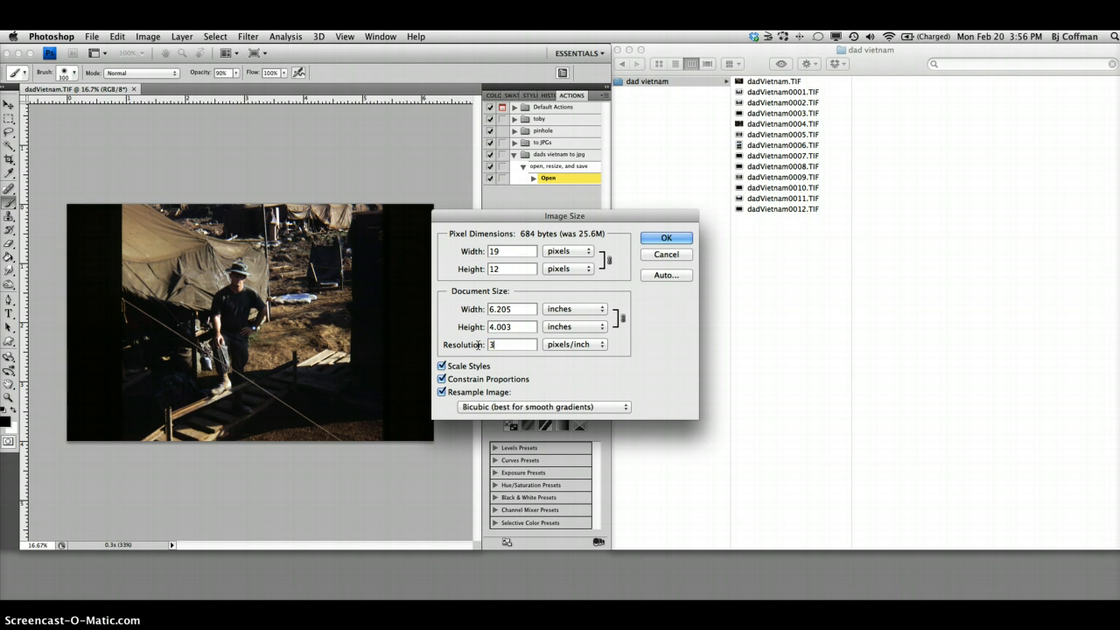
pyautogui.write('00')
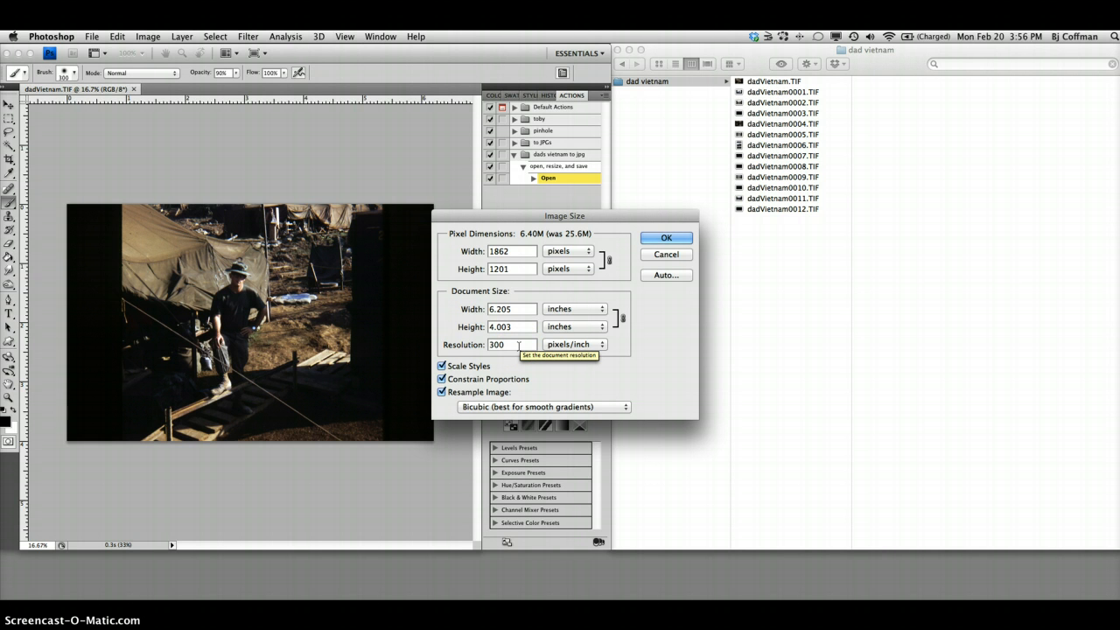
pyautogui.click(519, 309)
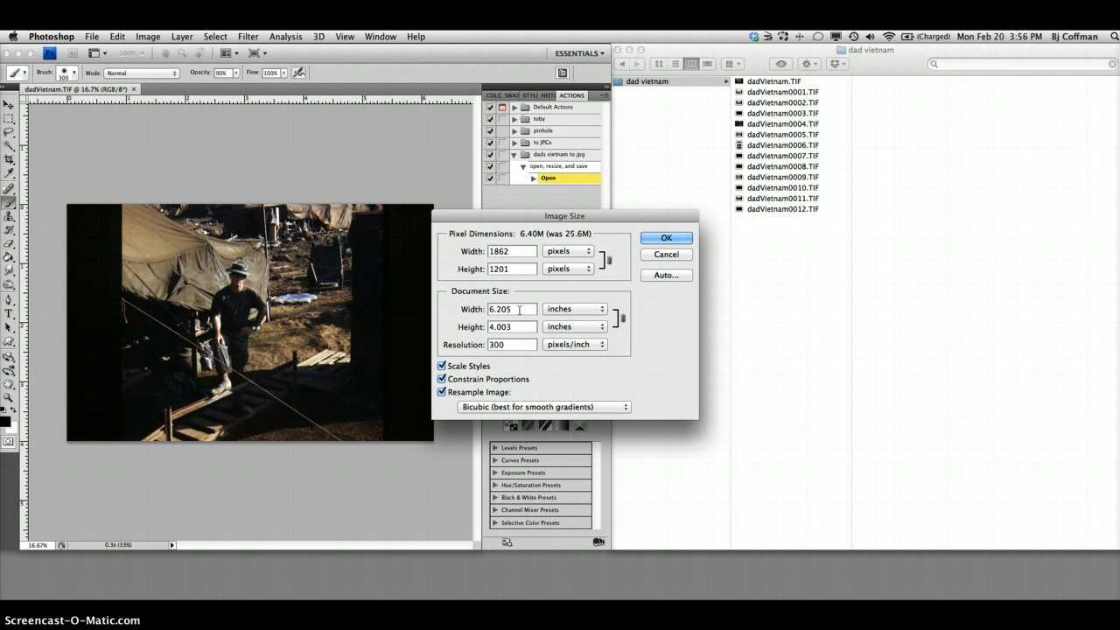
pyautogui.click(665, 238)
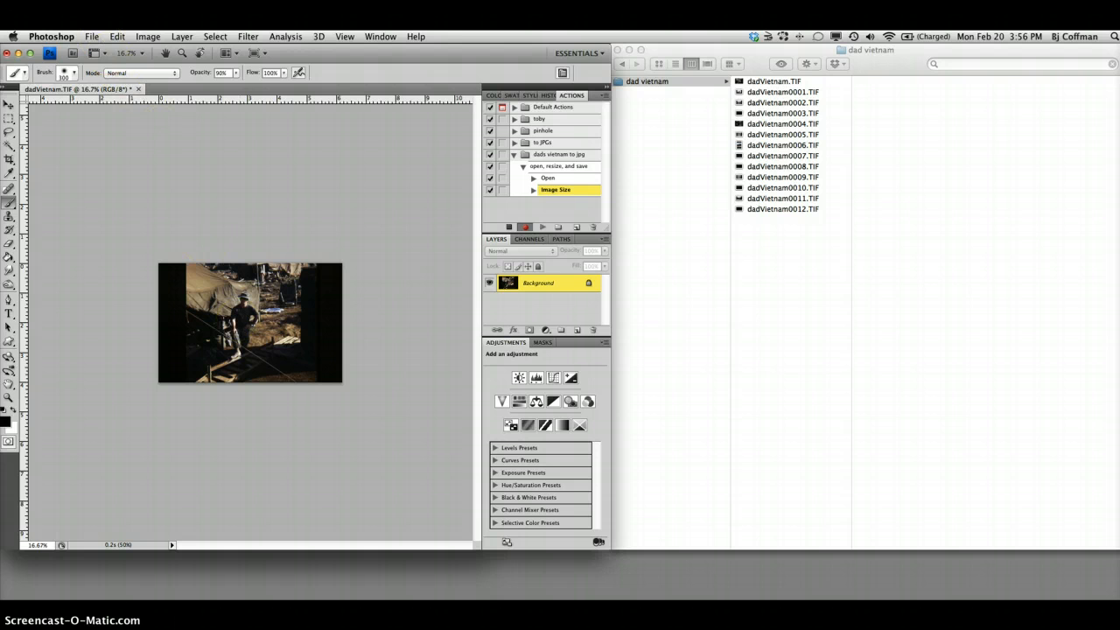
# Start saving the resized dadVietnam image as a new file in JPEG format
pyautogui.click(91, 37)
pyautogui.click(110, 188)
pyautogui.click(92, 37)
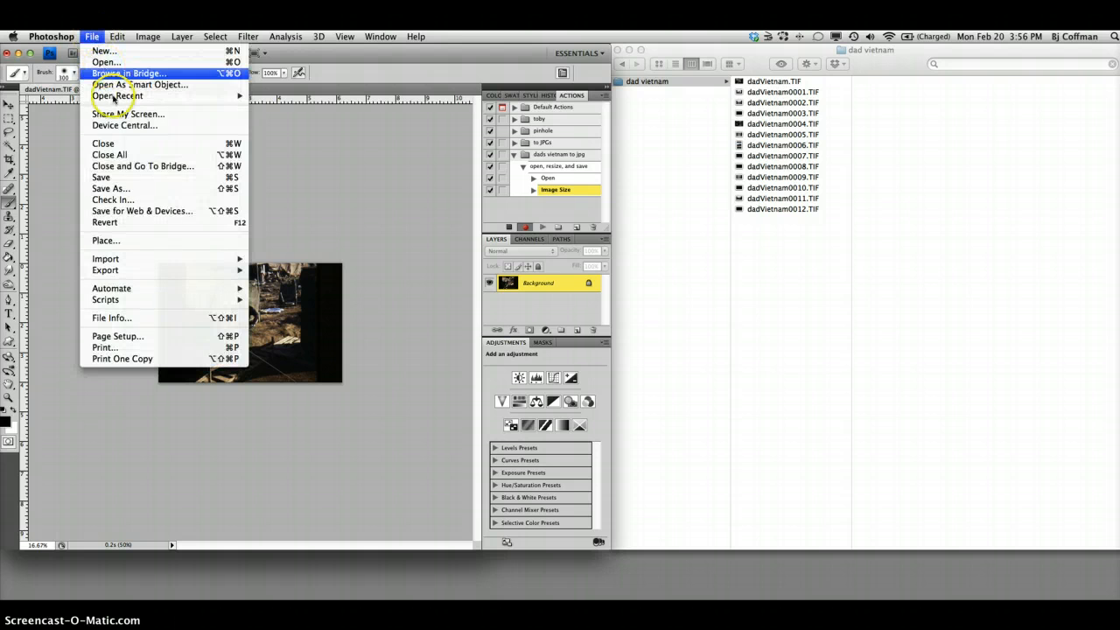
pyautogui.click(121, 189)
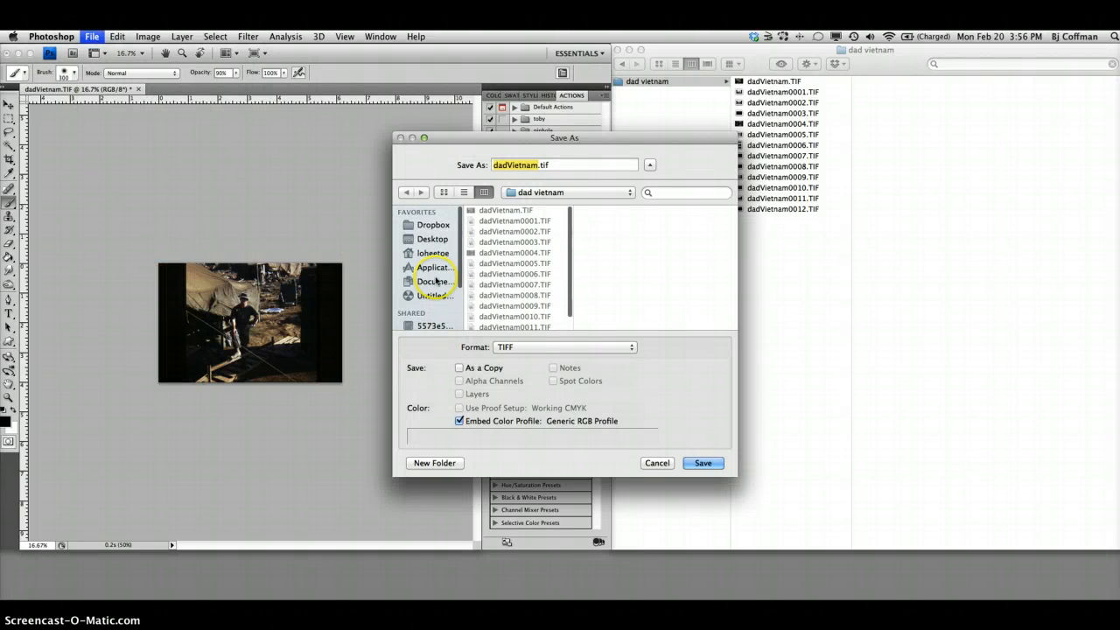
pyautogui.click(540, 348)
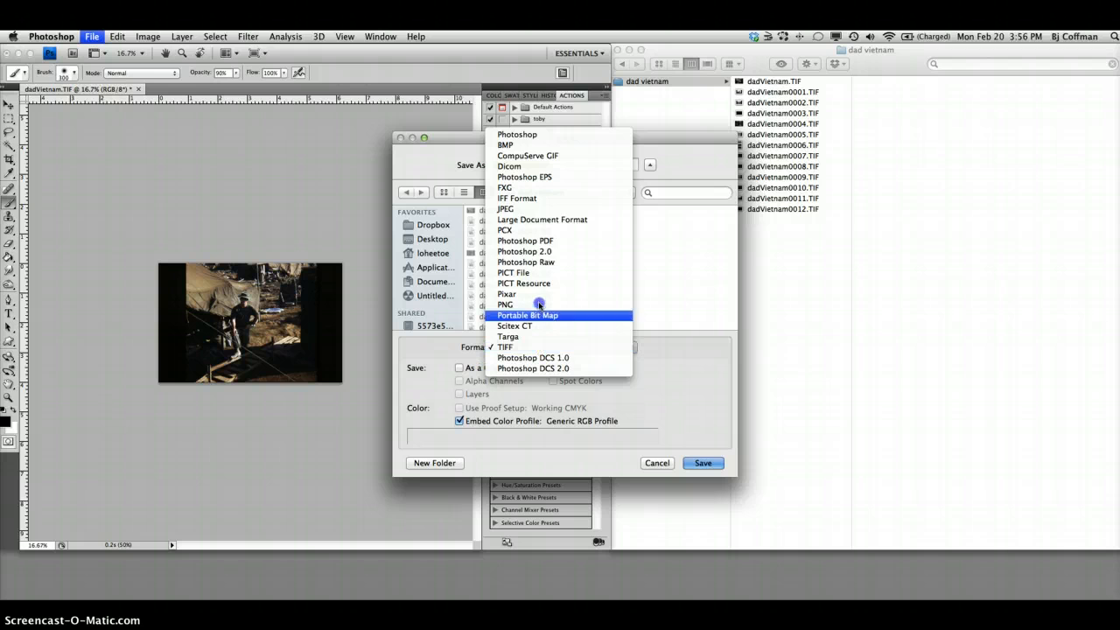
pyautogui.click(524, 210)
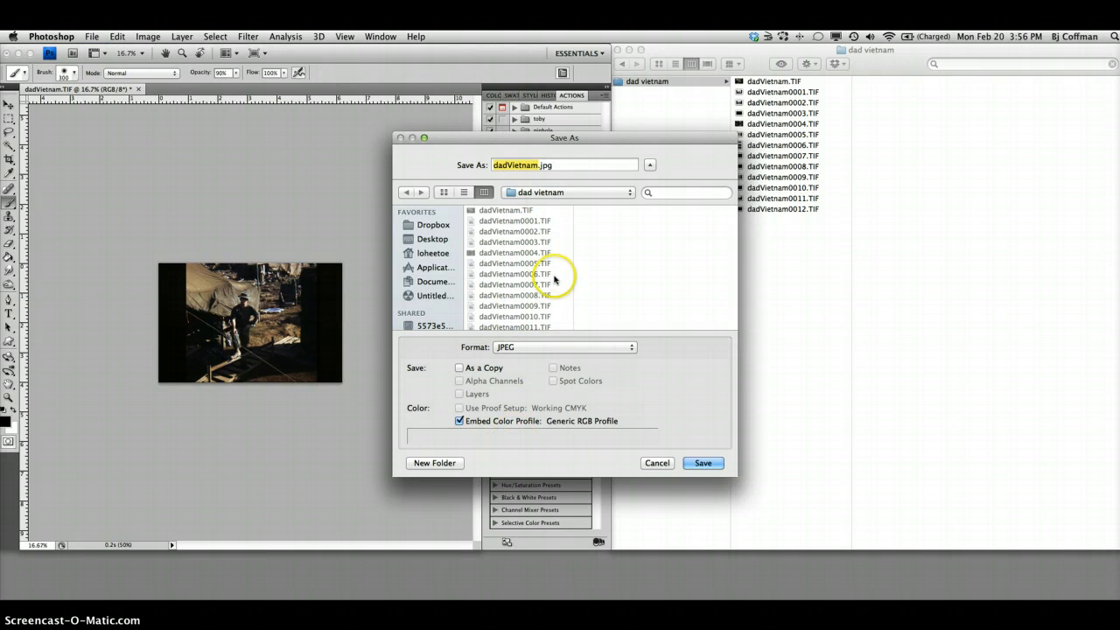
# Create a folder named "vietnam jpg" inside the dad vietnam folder as the save location
pyautogui.scroll(-2, 511, 229)
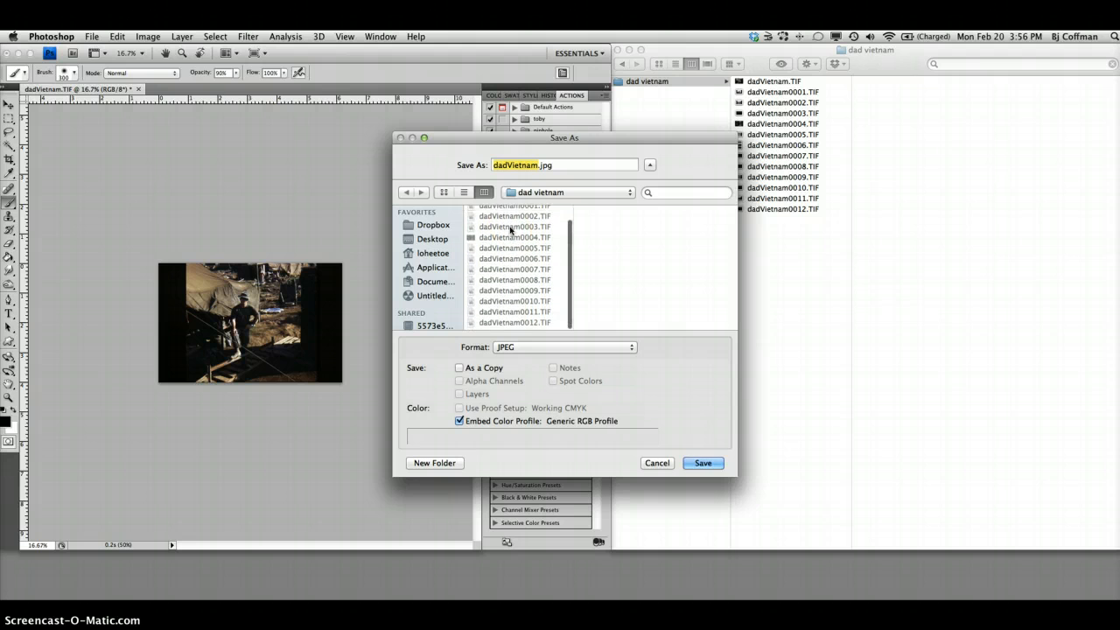
pyautogui.scroll(2, 511, 229)
pyautogui.click(496, 212)
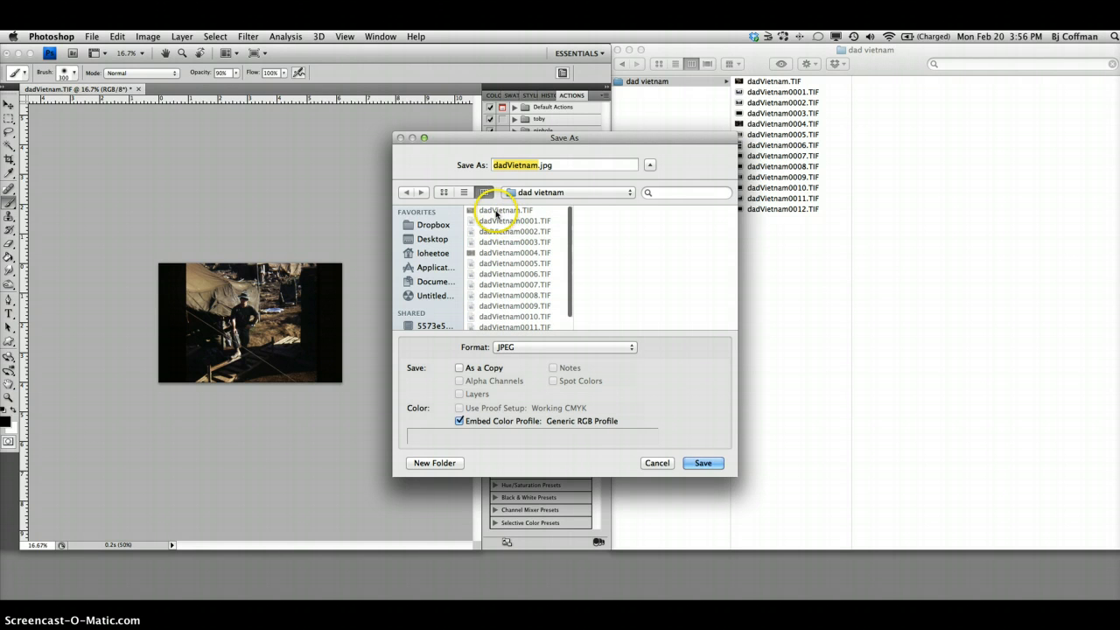
pyautogui.click(499, 220)
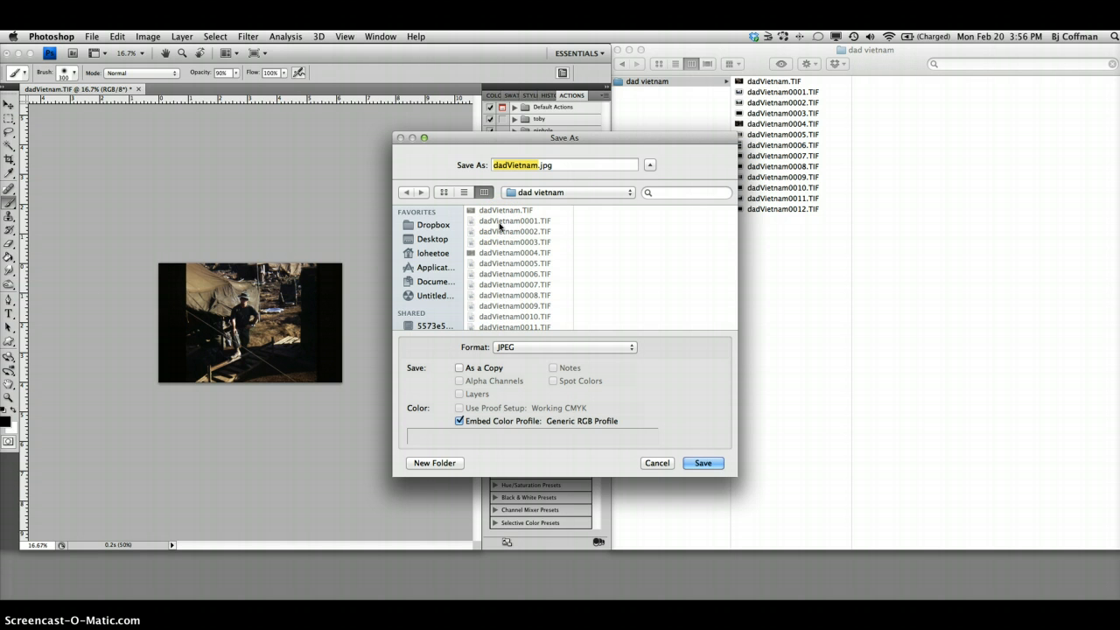
pyautogui.click(504, 232)
pyautogui.click(438, 463)
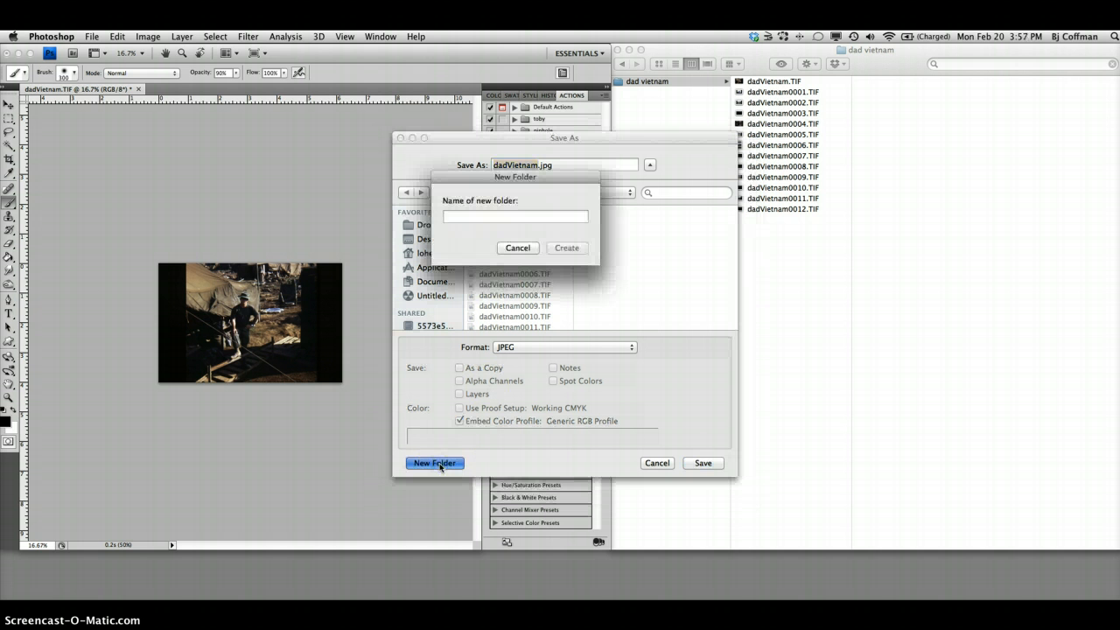
pyautogui.write('vietn')
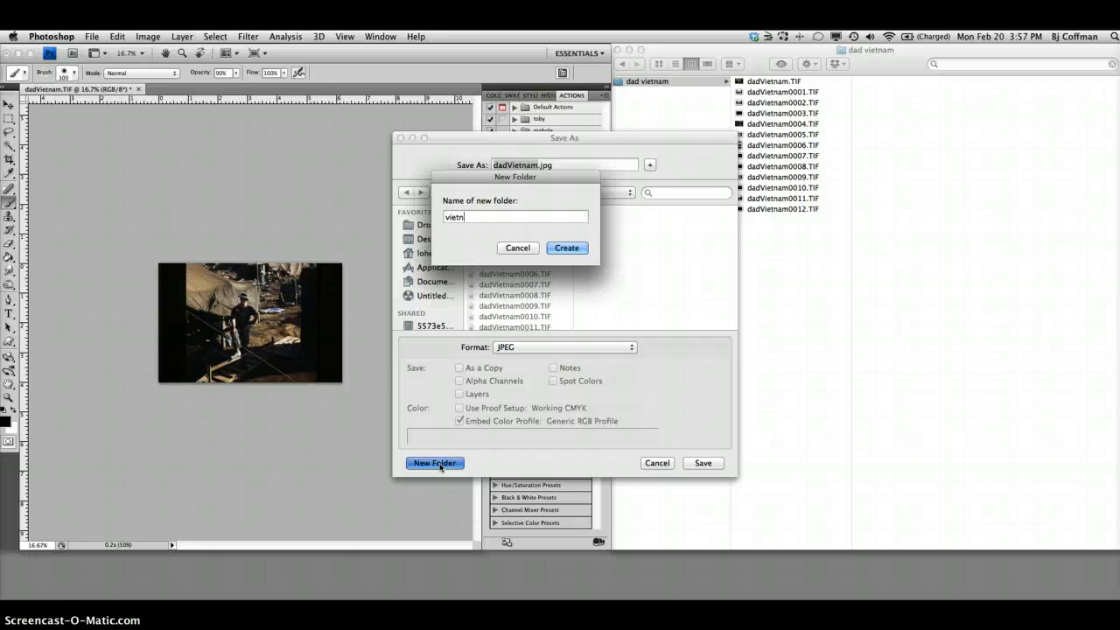
pyautogui.write('am jpg')
pyautogui.click(568, 248)
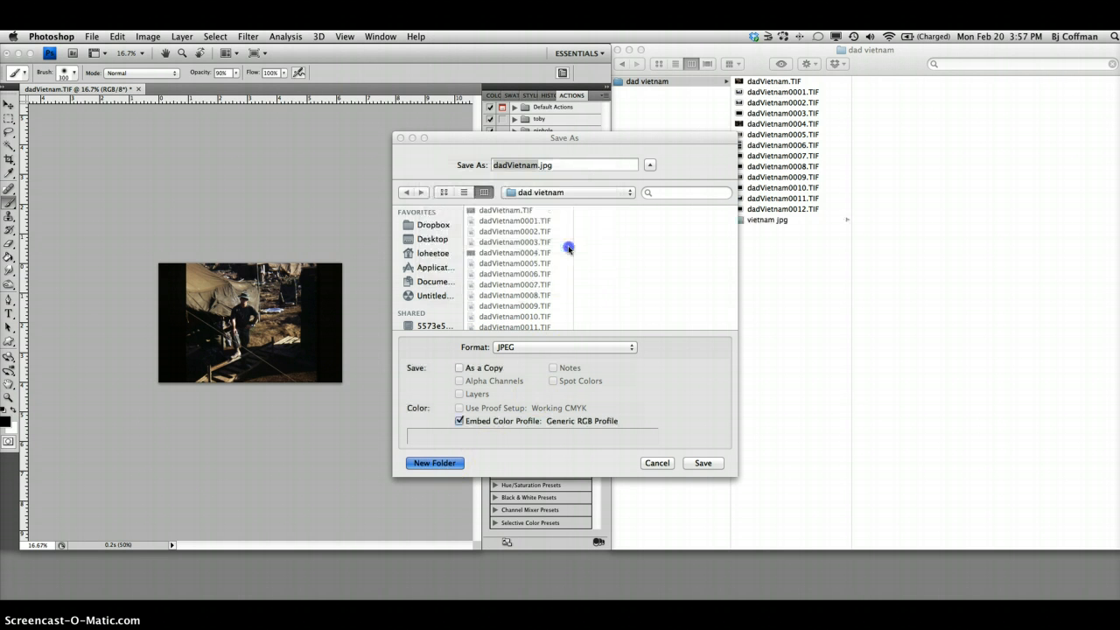
# Save dadVietnam.jpg with JPEG quality 12 (Maximum) and the Baseline ("Standard") format option
pyautogui.click(704, 463)
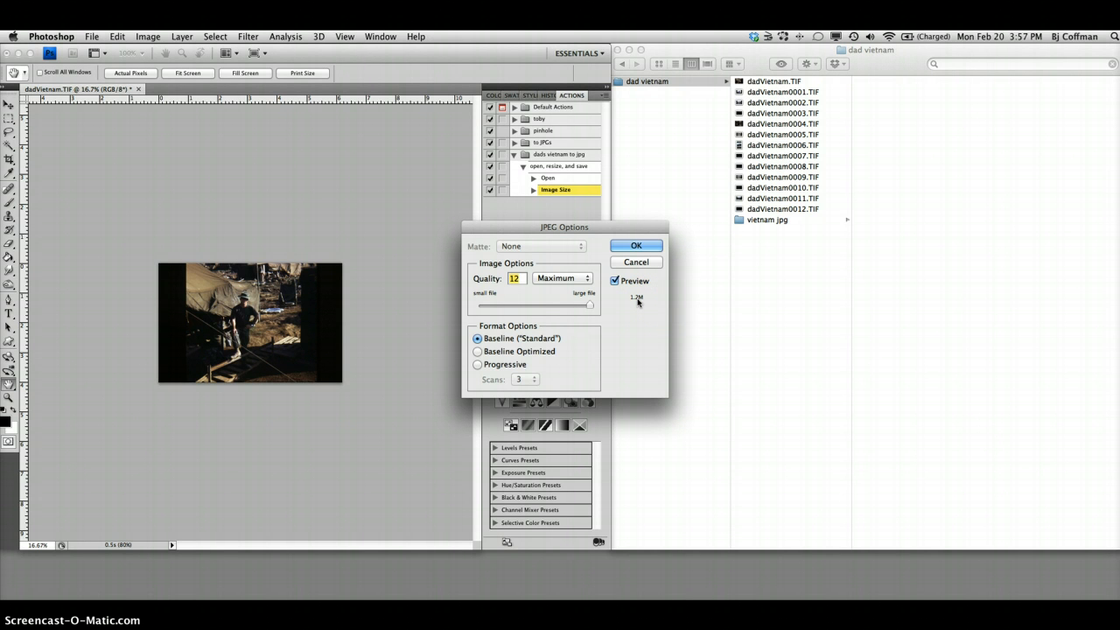
pyautogui.moveTo(589, 304); pyautogui.dragTo(540, 306)
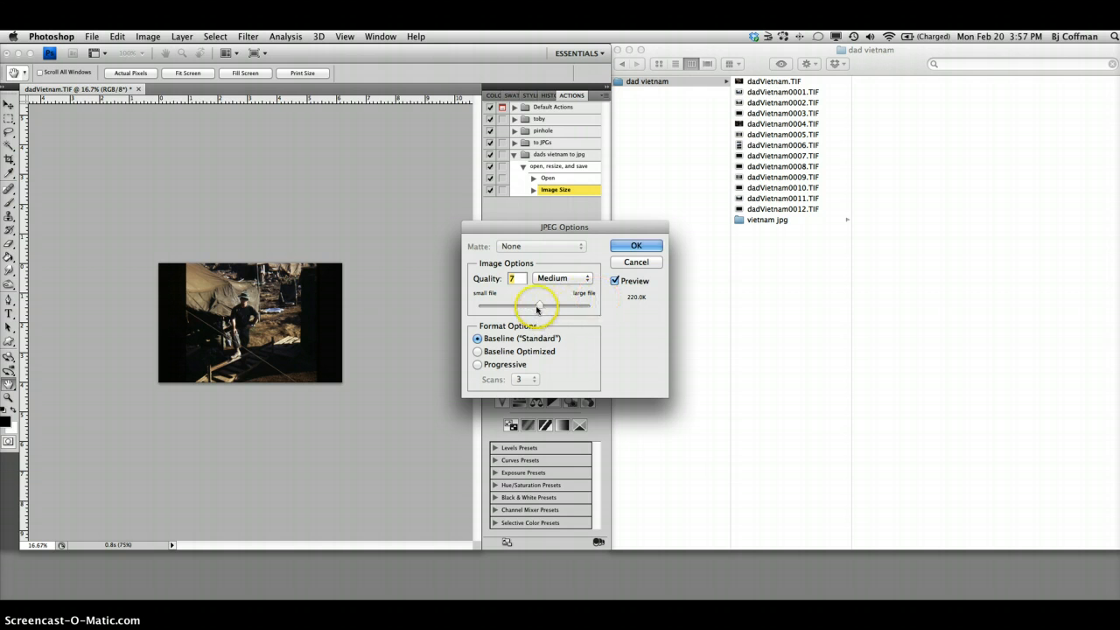
pyautogui.moveTo(537, 308); pyautogui.dragTo(594, 308)
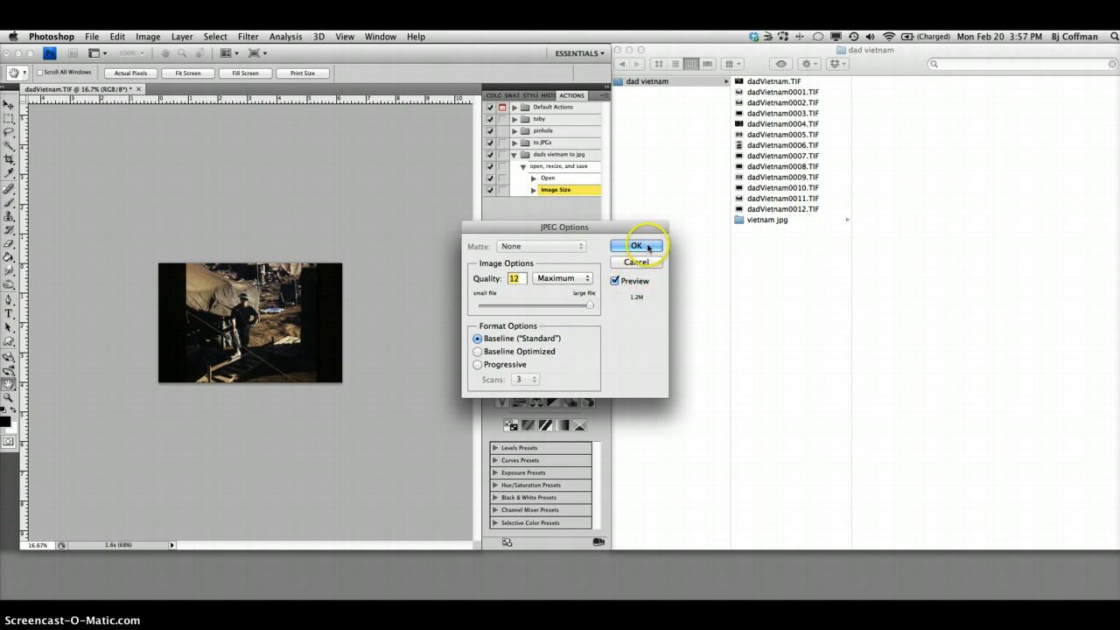
pyautogui.click(644, 246)
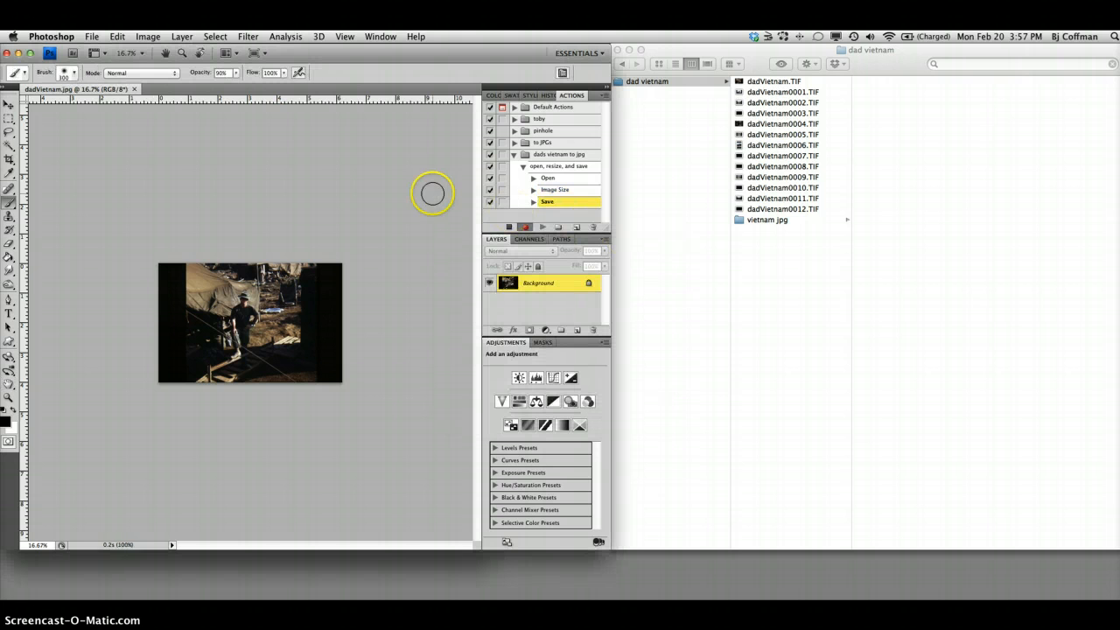
# Close the saved JPEG as the final recorded command and stop recording the action
pyautogui.moveTo(430, 192); pyautogui.dragTo(275, 197)
pyautogui.click(136, 90)
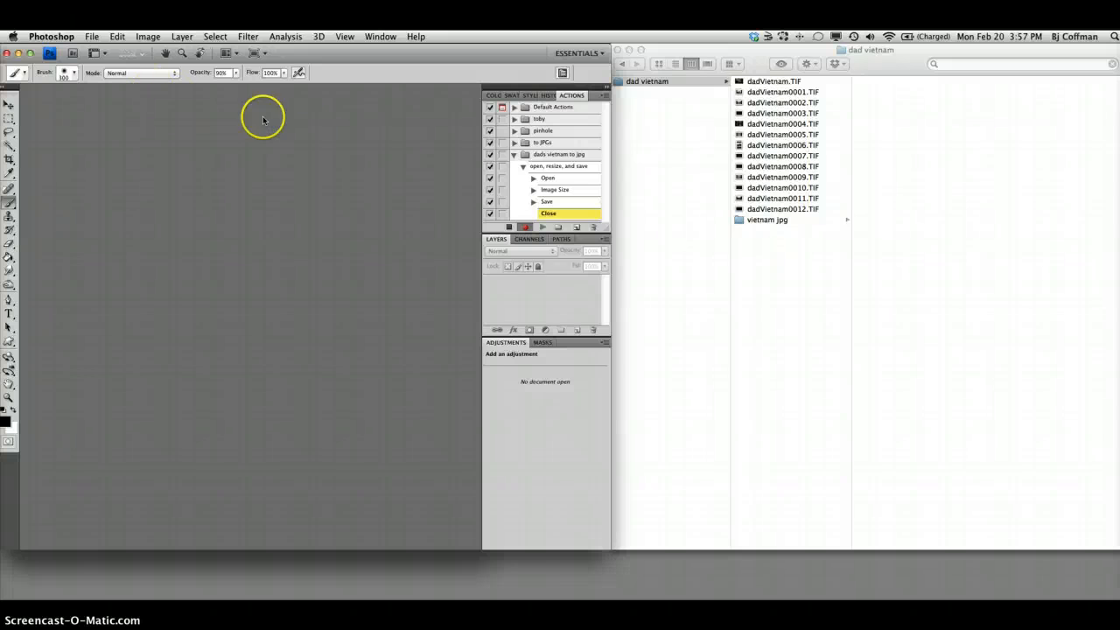
pyautogui.click(510, 227)
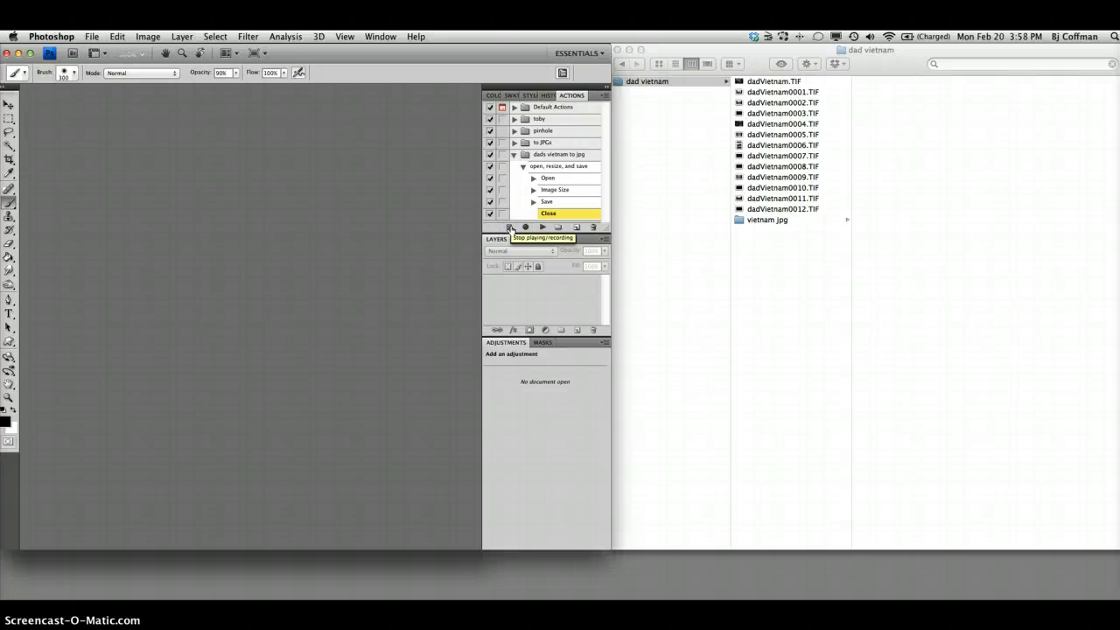
# Open the Batch command and set it to play the "open, resize, and save" action from the "dads vietnam to jpg" set
pyautogui.click(91, 35)
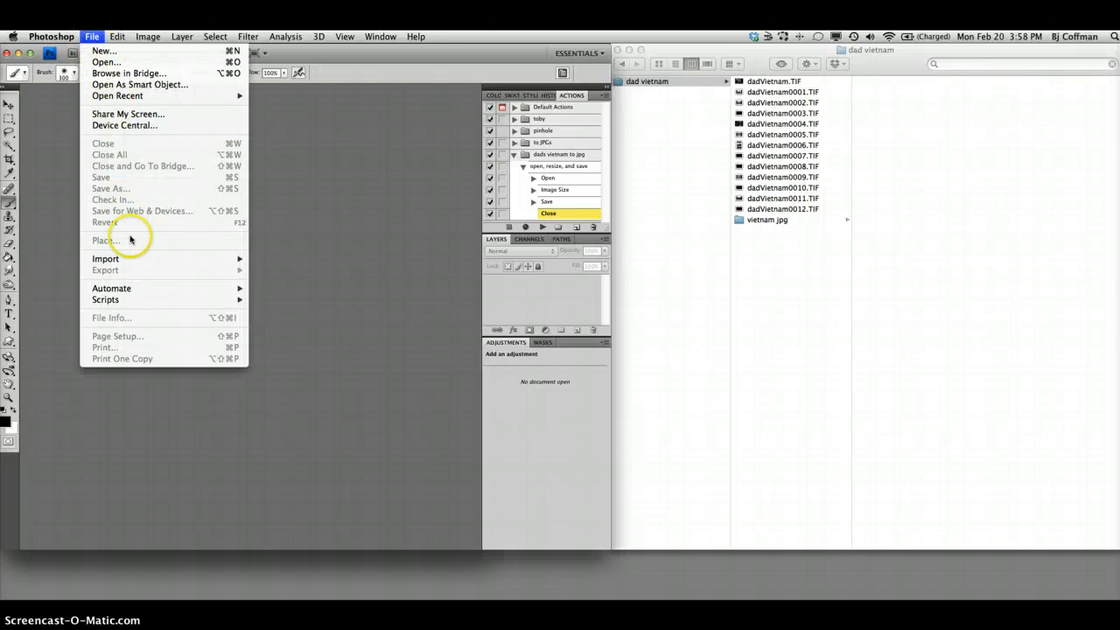
pyautogui.moveTo(128, 291)
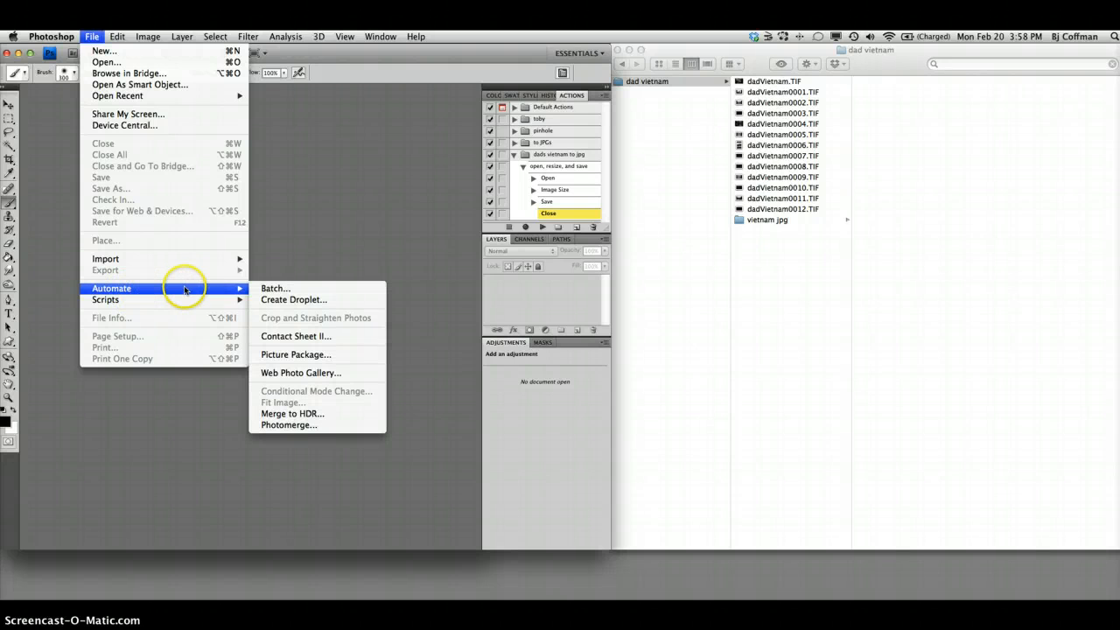
pyautogui.click(276, 288)
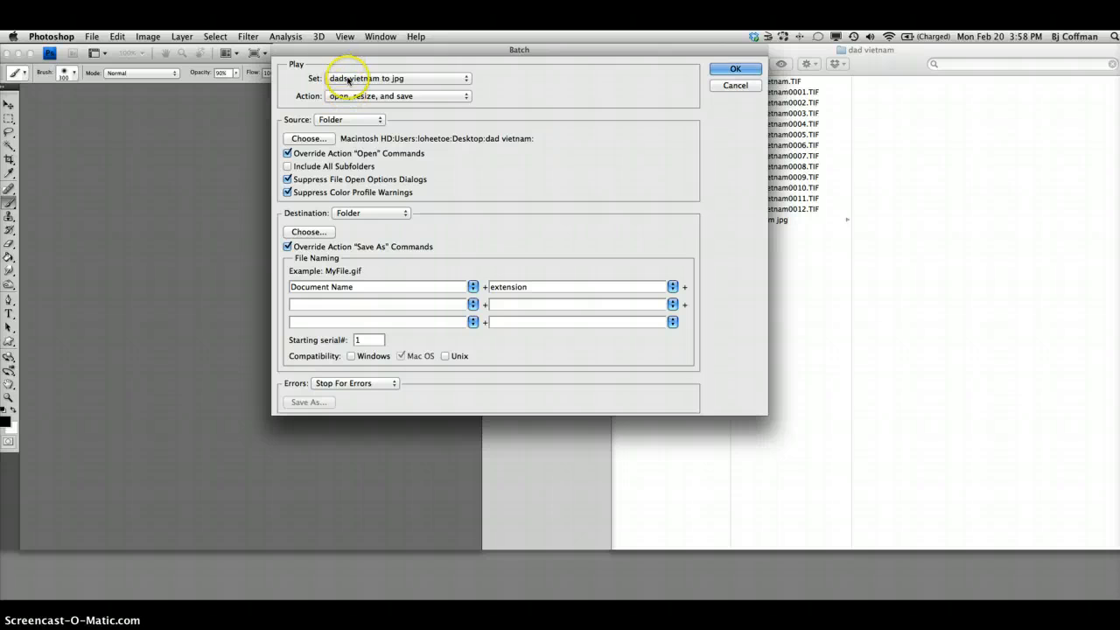
pyautogui.click(348, 79)
pyautogui.moveTo(353, 41)
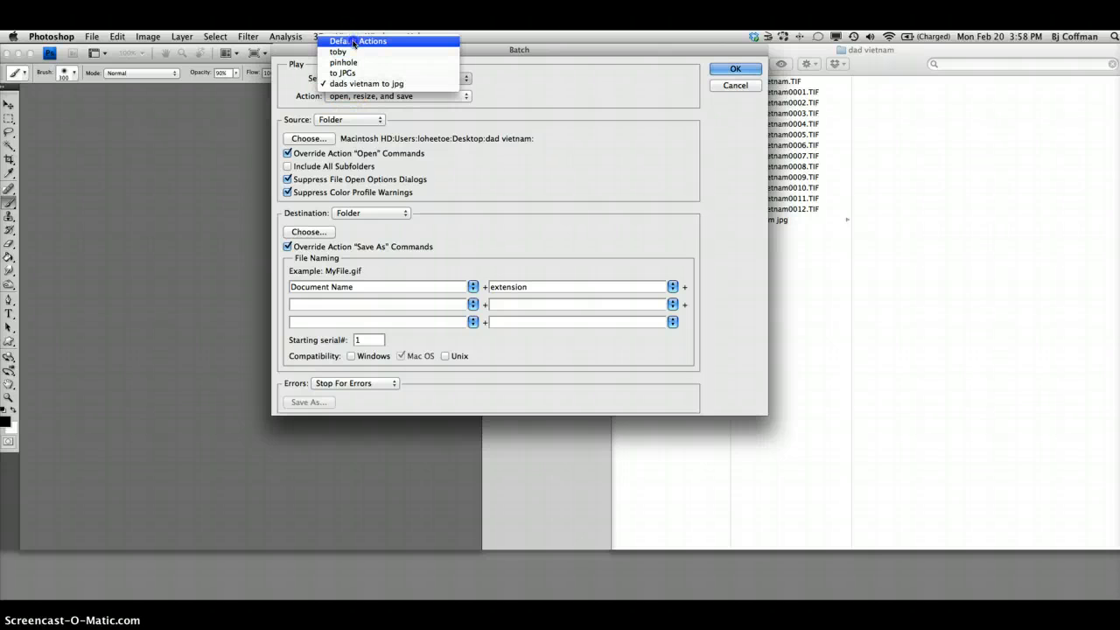
pyautogui.click(362, 85)
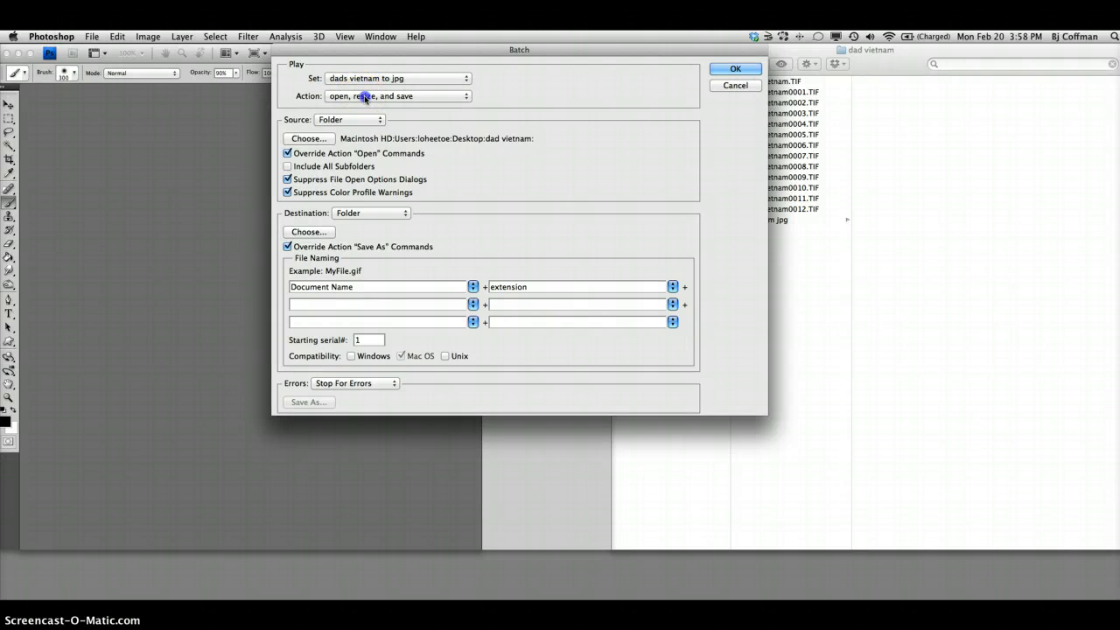
pyautogui.click(364, 96)
pyautogui.click(366, 98)
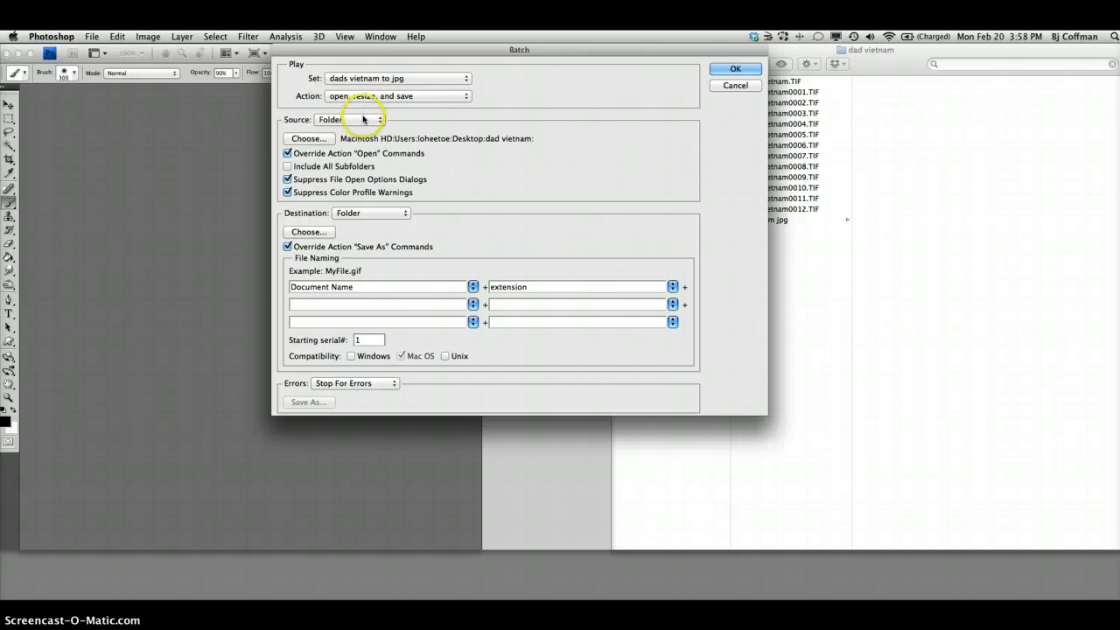
# Set the batch source to Folder and choose the dad vietnam folder on the Desktop
pyautogui.click(349, 120)
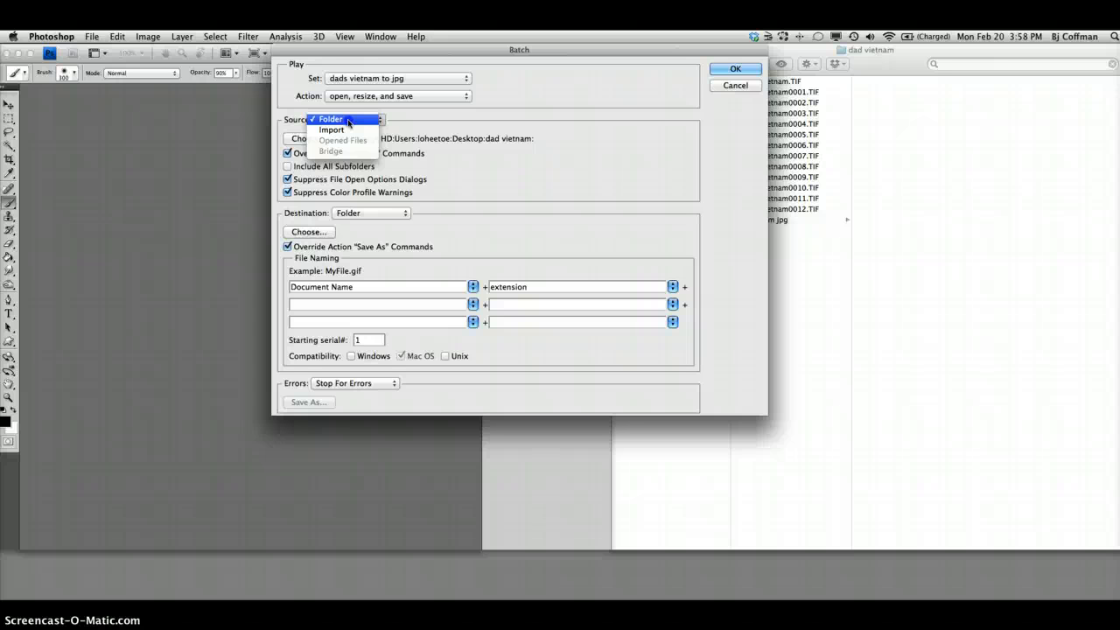
pyautogui.click(348, 122)
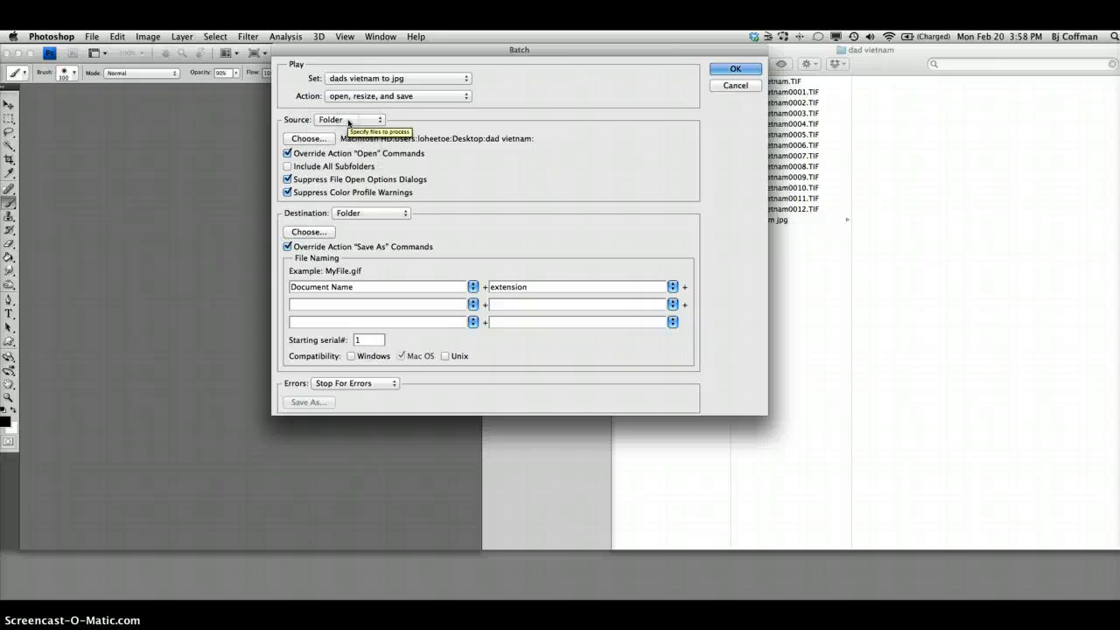
pyautogui.click(309, 139)
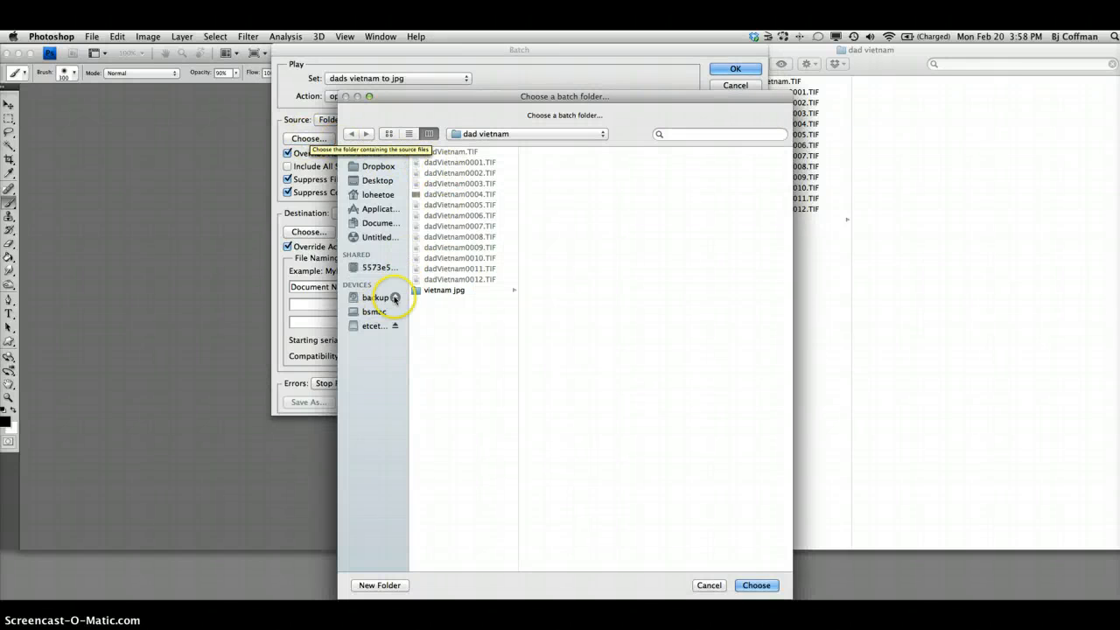
pyautogui.click(499, 135)
pyautogui.click(494, 150)
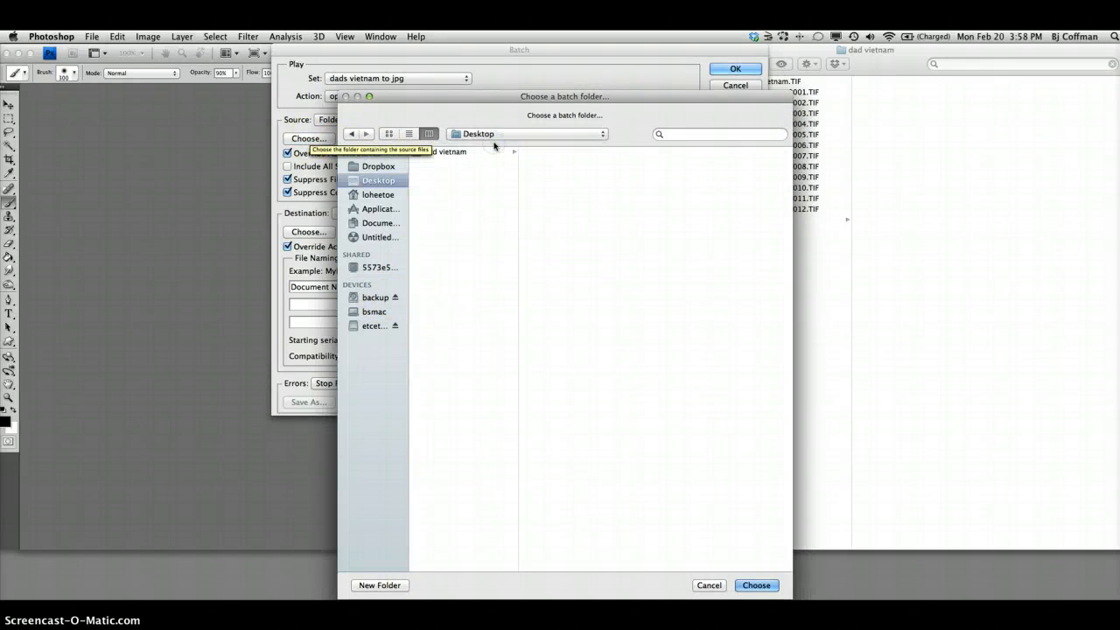
pyautogui.click(467, 152)
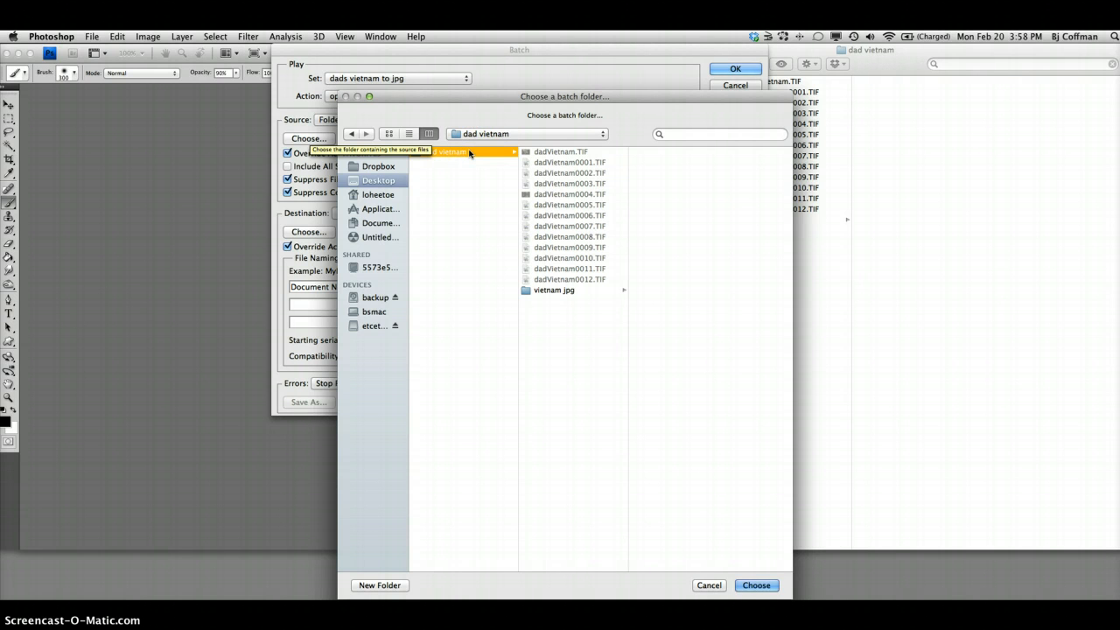
pyautogui.click(757, 586)
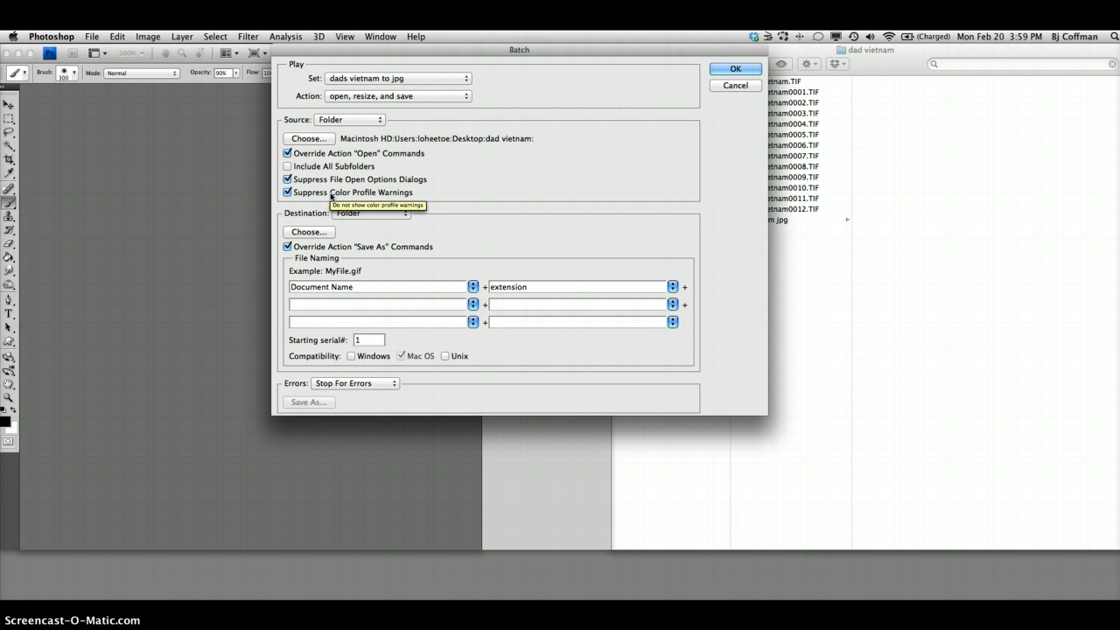
# Set the batch destination to Folder and choose the vietnam jpg folder inside dad vietnam
pyautogui.click(354, 213)
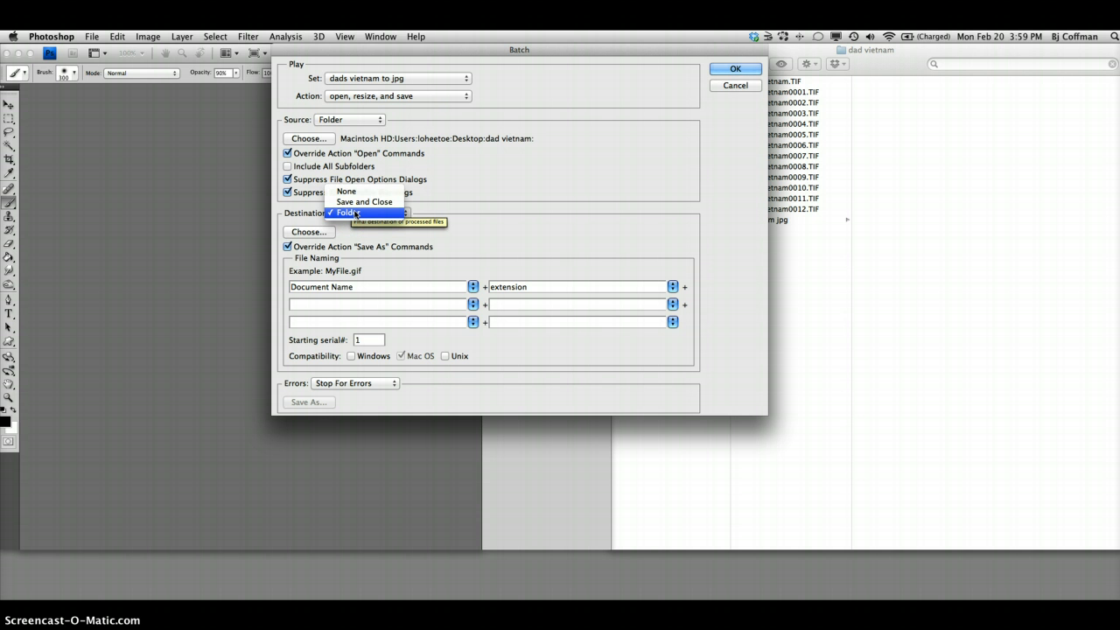
pyautogui.click(308, 231)
pyautogui.click(317, 233)
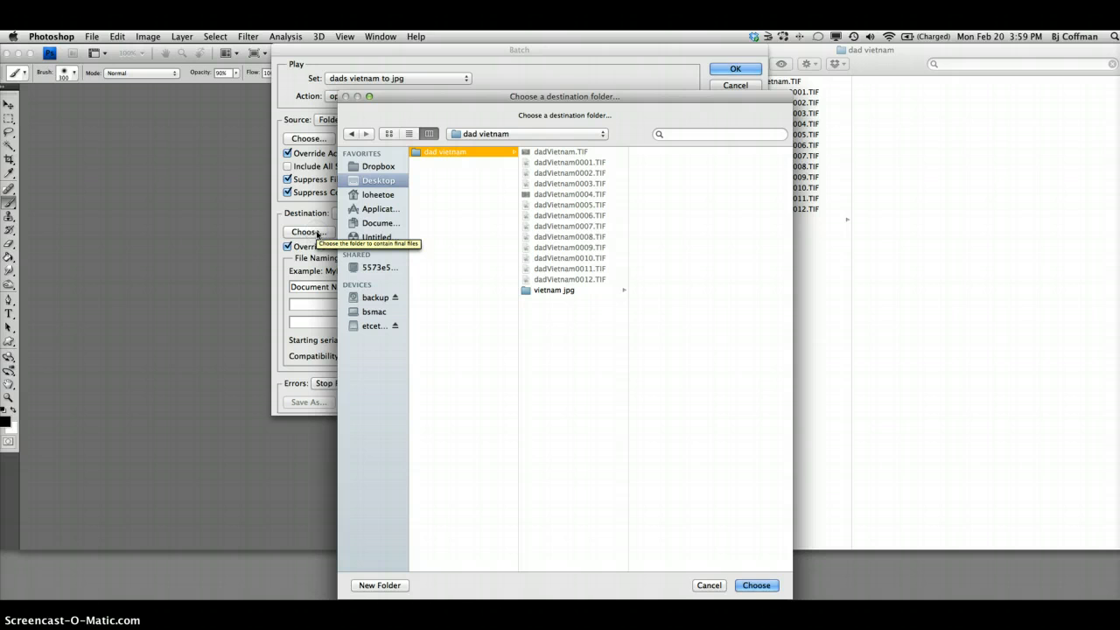
pyautogui.click(561, 292)
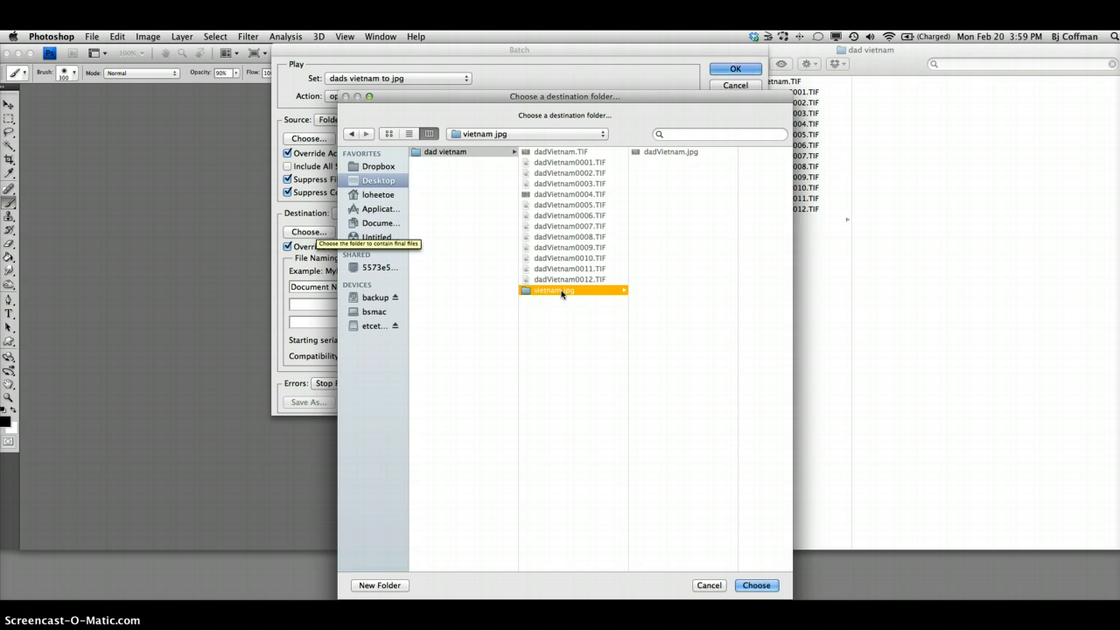
pyautogui.click(760, 585)
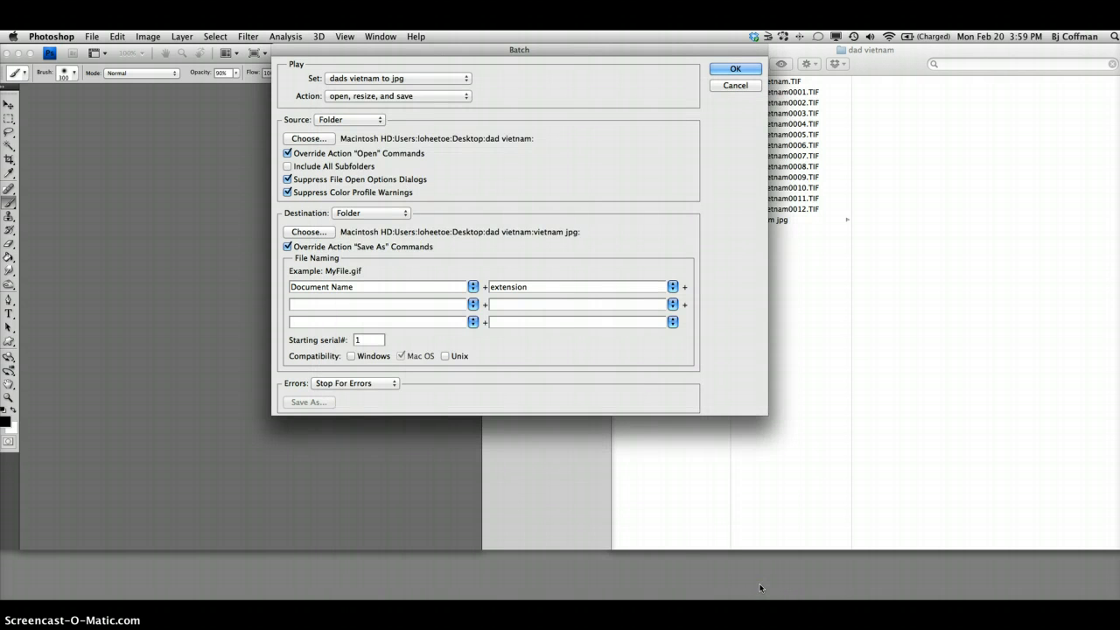
# Set the batch output file naming to Document Name followed by extension
pyautogui.click(472, 287)
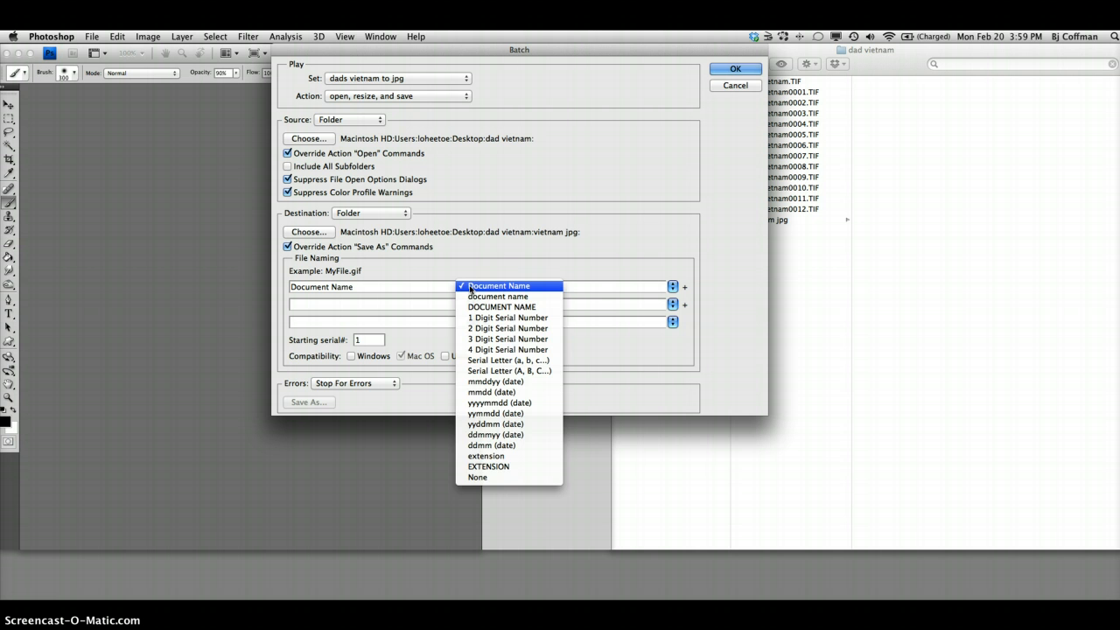
pyautogui.click(485, 456)
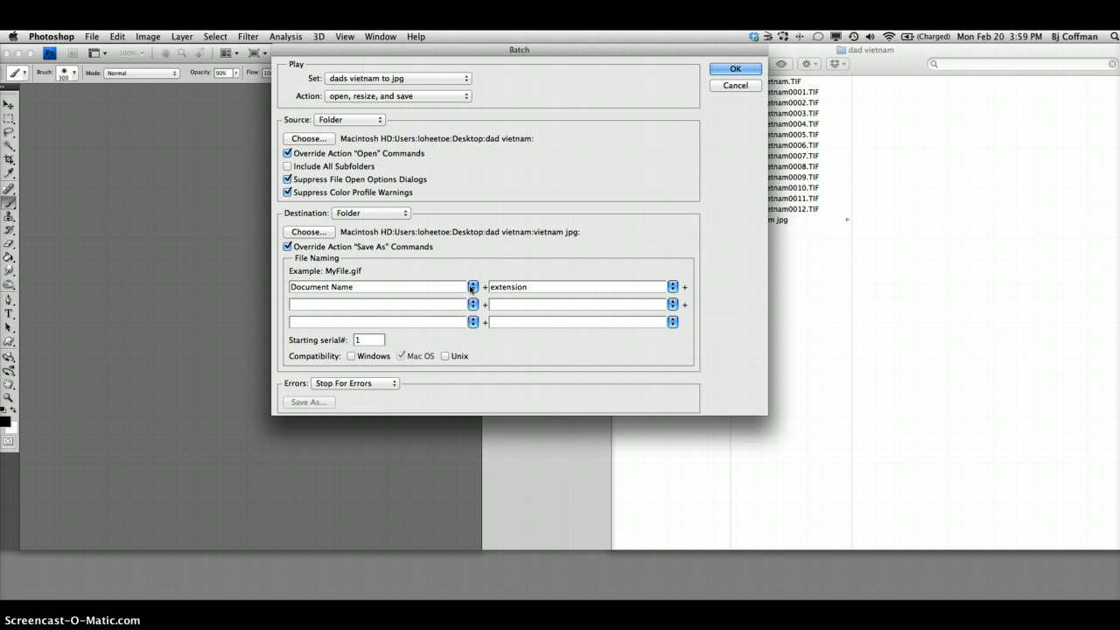
pyautogui.click(672, 287)
# Set the batch error handling to Stop For Errors and run the batch
pyautogui.click(355, 383)
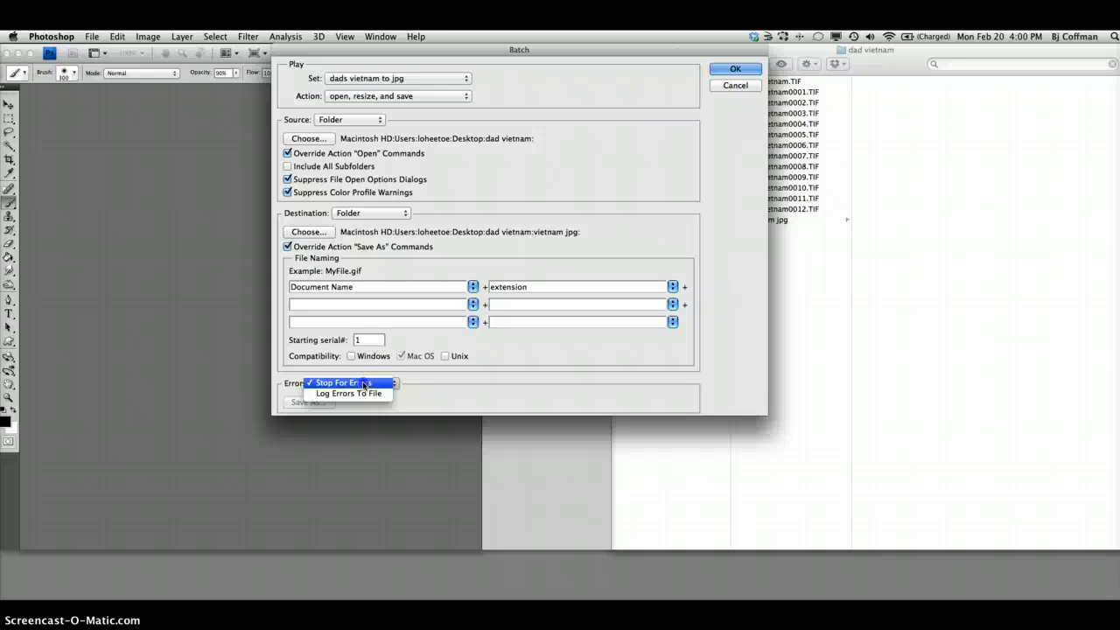
pyautogui.click(364, 385)
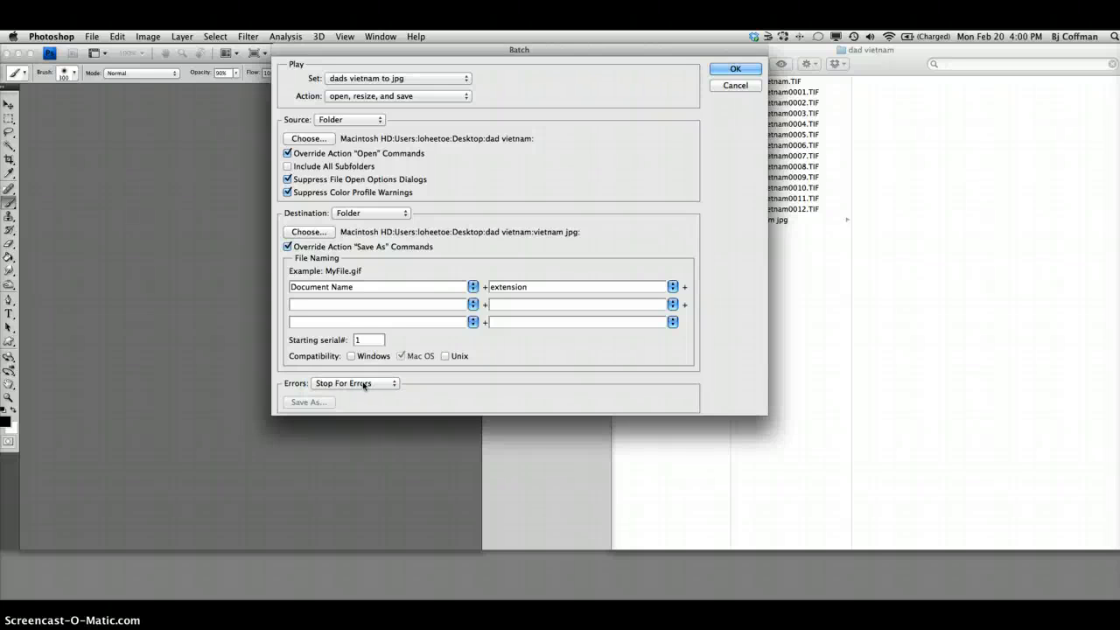
pyautogui.click(735, 69)
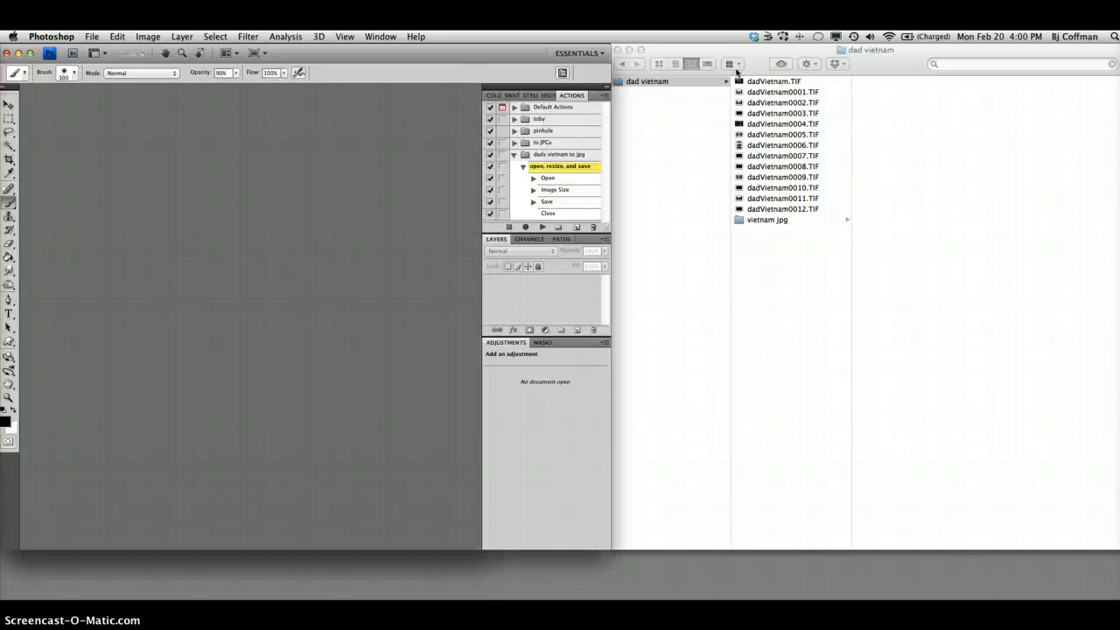
# Switch to Finder, open the vietnam jpg folder inside dad vietnam, and preview dadVietnam0001.jpg
pyautogui.click(737, 70)
pyautogui.click(733, 66)
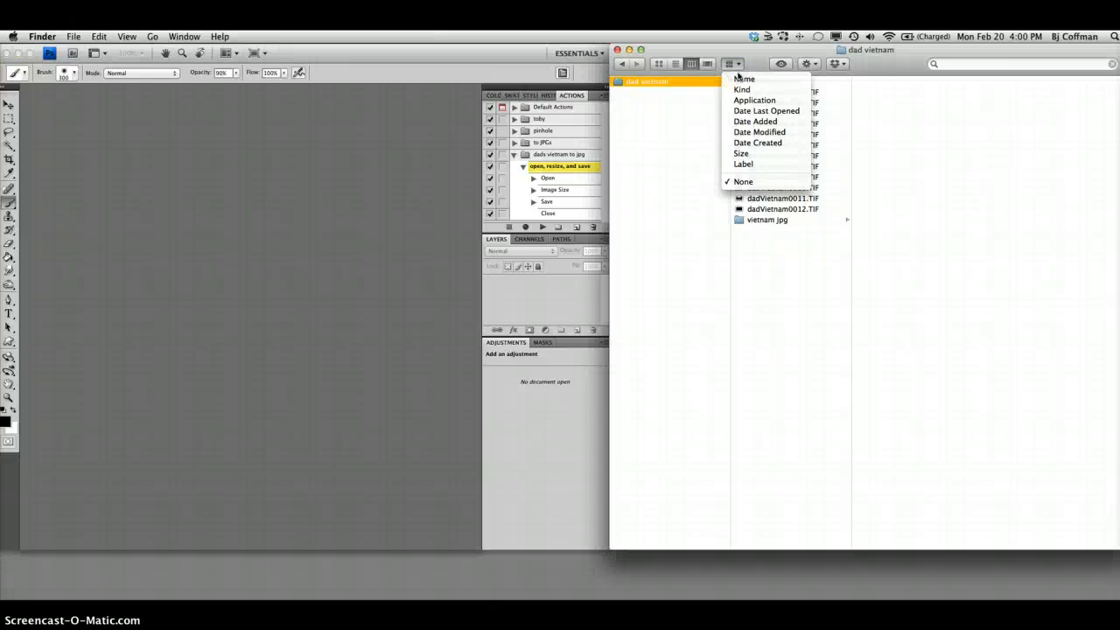
pyautogui.click(739, 66)
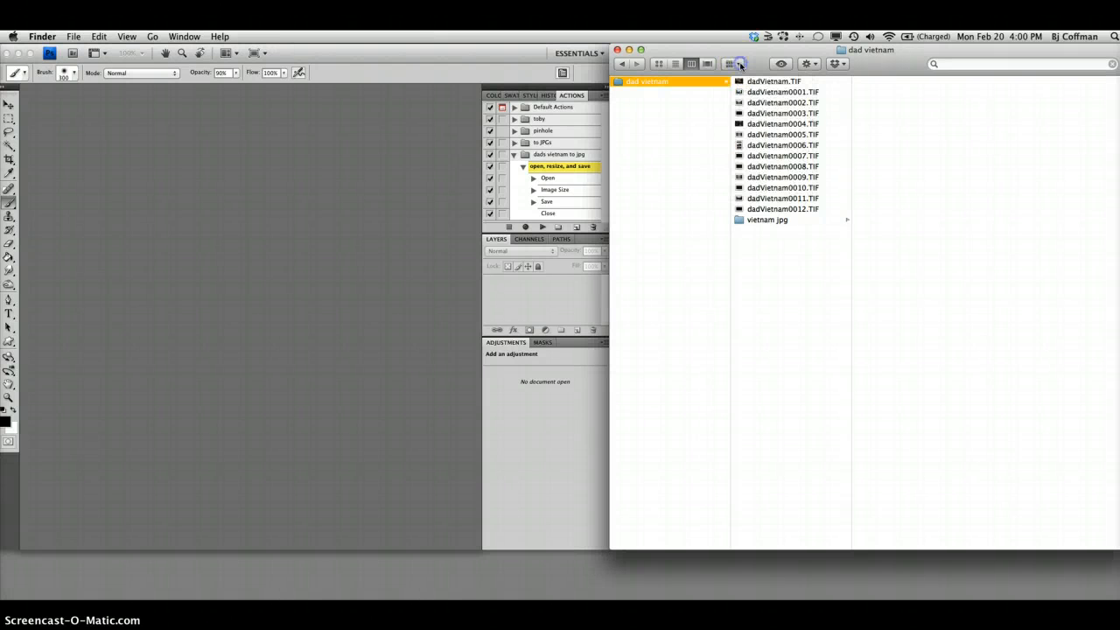
pyautogui.click(769, 222)
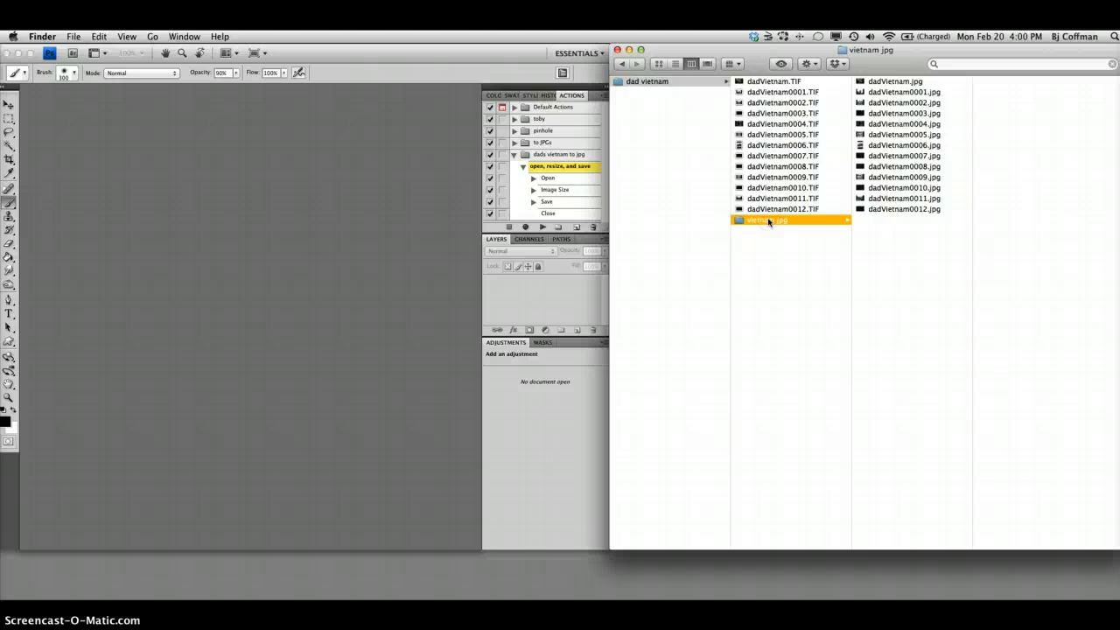
pyautogui.click(877, 94)
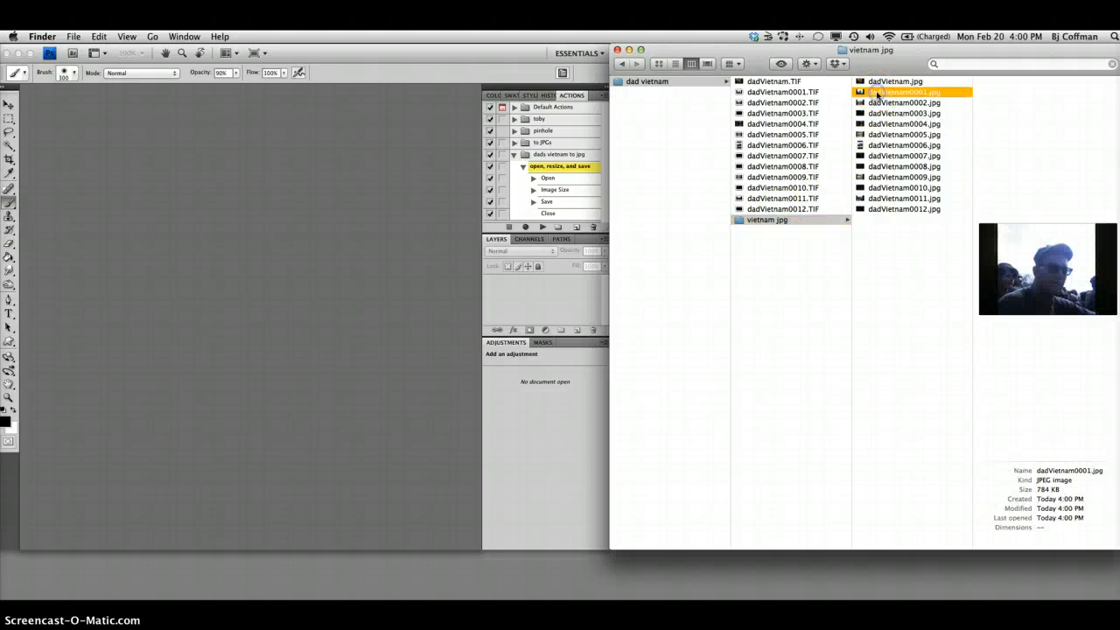